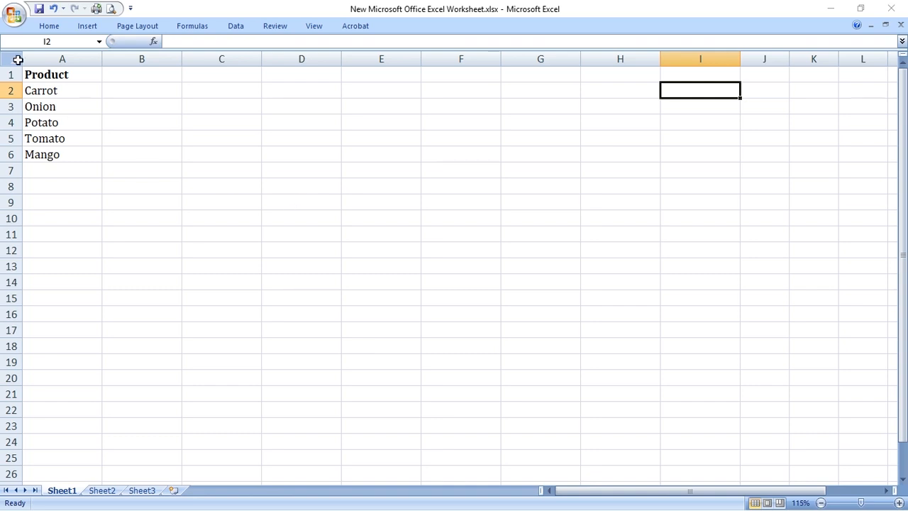
Look through the built-in number formats available for cells
left_click(49, 26)
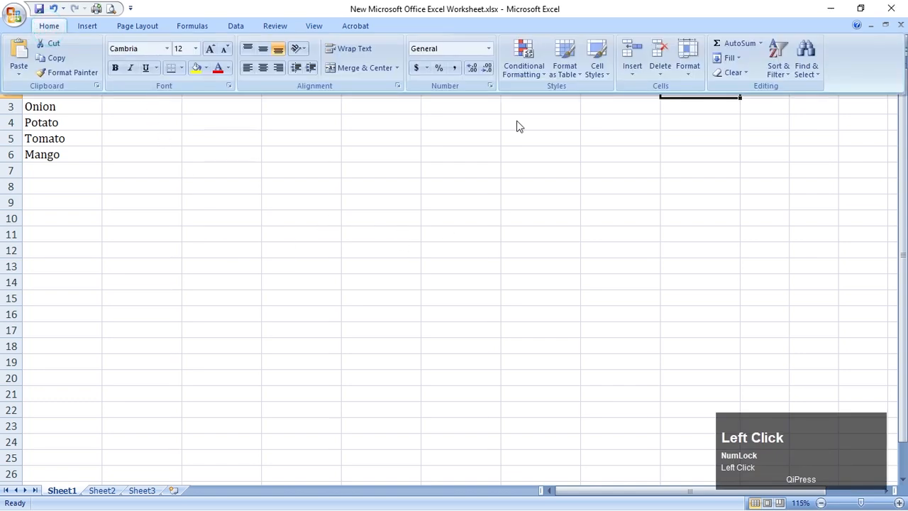
left_click(489, 48)
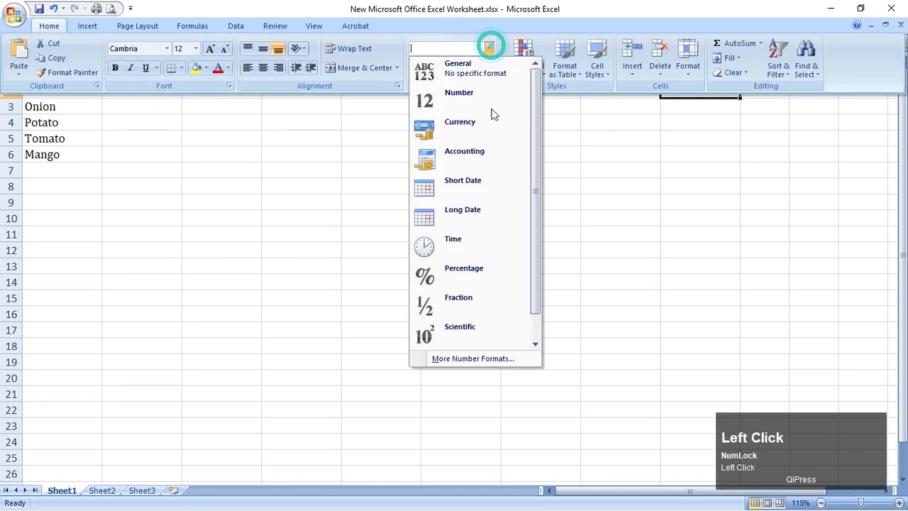
scroll(457, 286, "down", 1)
scroll(454, 296, "up", 1)
left_click(315, 172)
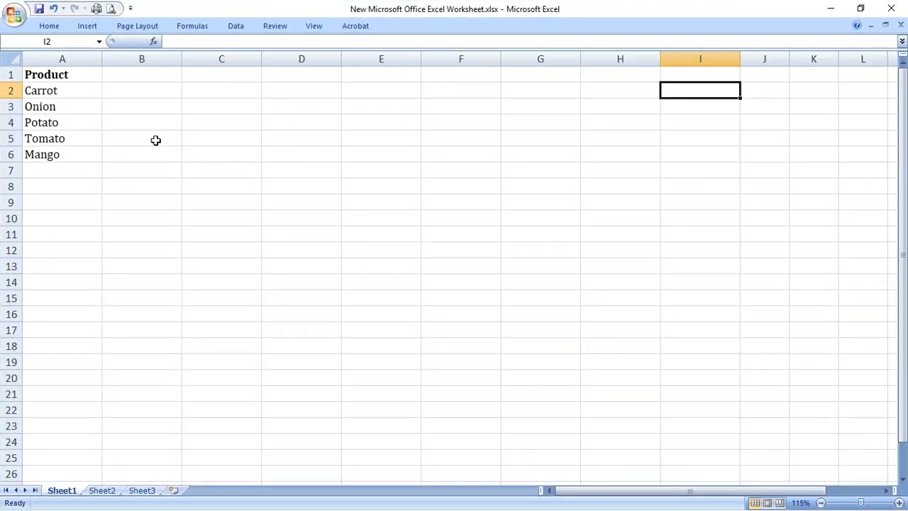
left_click_drag(63, 76, 69, 199)
left_click(183, 243)
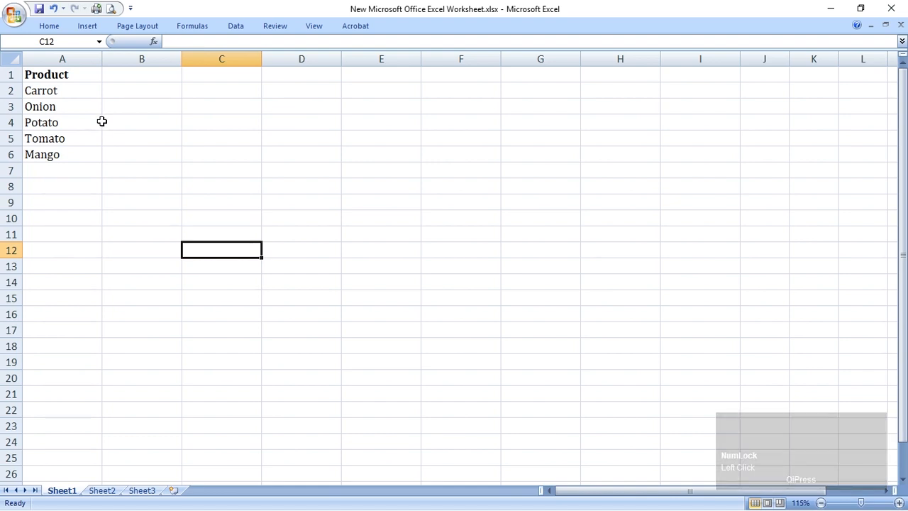
left_click_drag(51, 92, 64, 153)
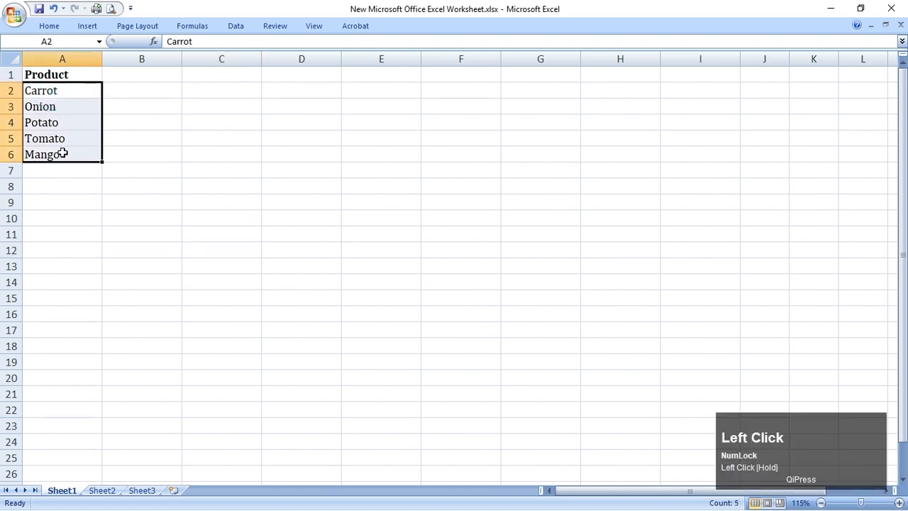
left_click(257, 252)
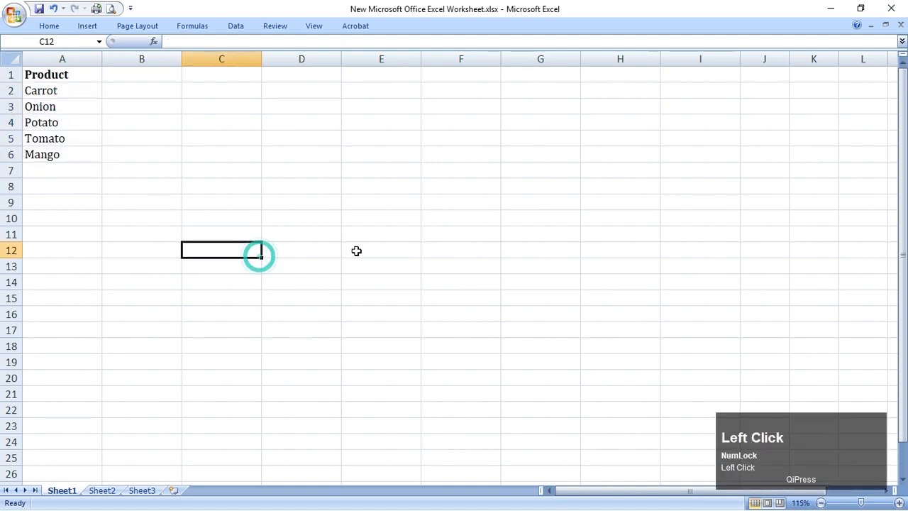
Enter the test quantities 2 Kg in cell E10 and 5 Kg in cell E11
left_click(390, 217)
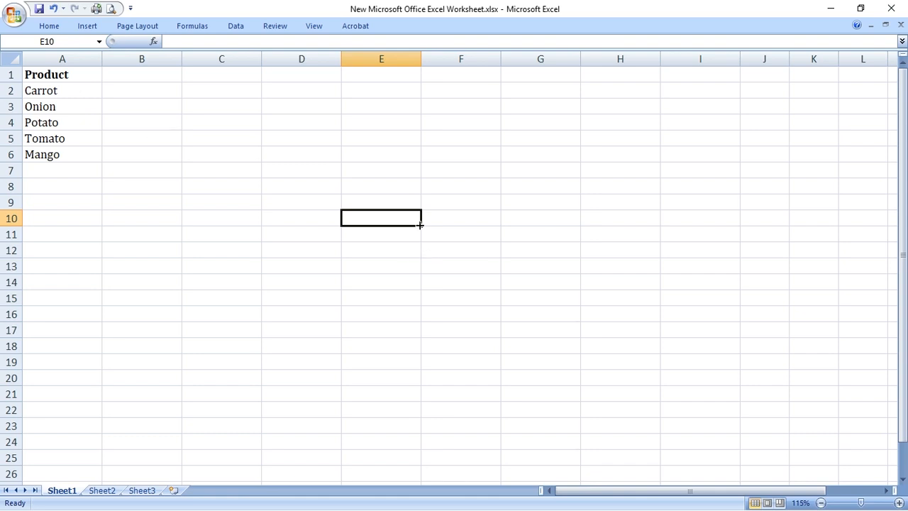
type("2 ")
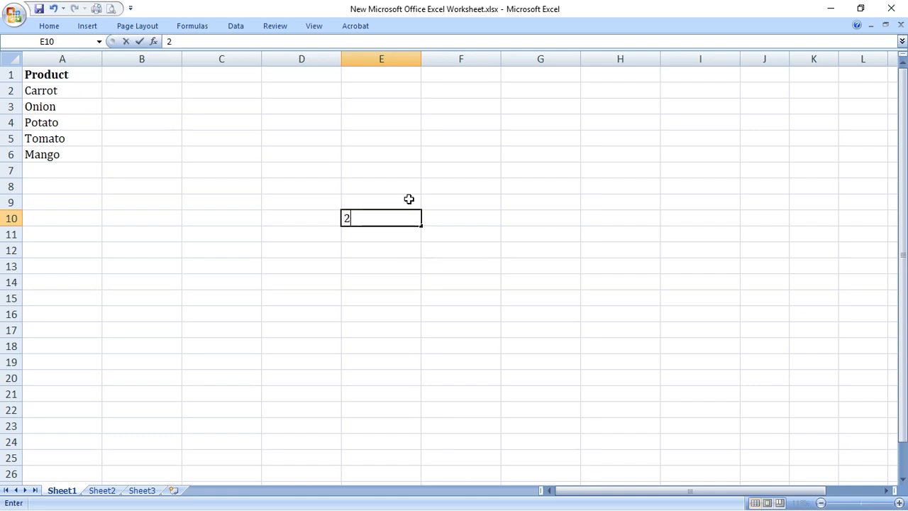
type("Kg")
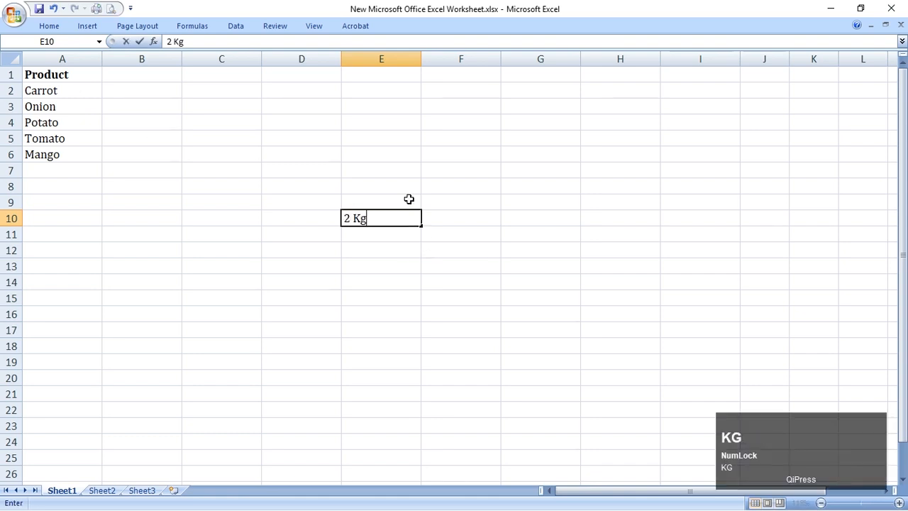
key("Return")
type("5 Kg")
key("Return")
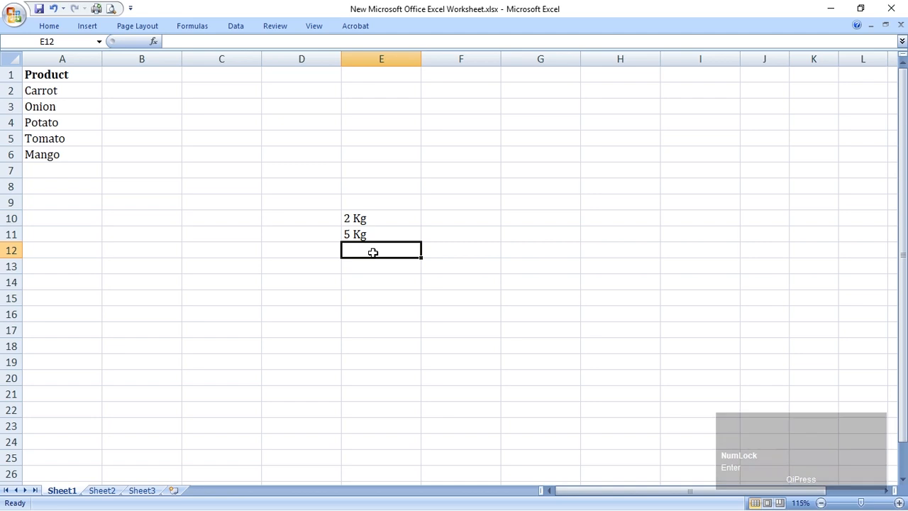
Try to total the two test quantities in cell E12 with =SUM(E10:E11)
type("=su(")
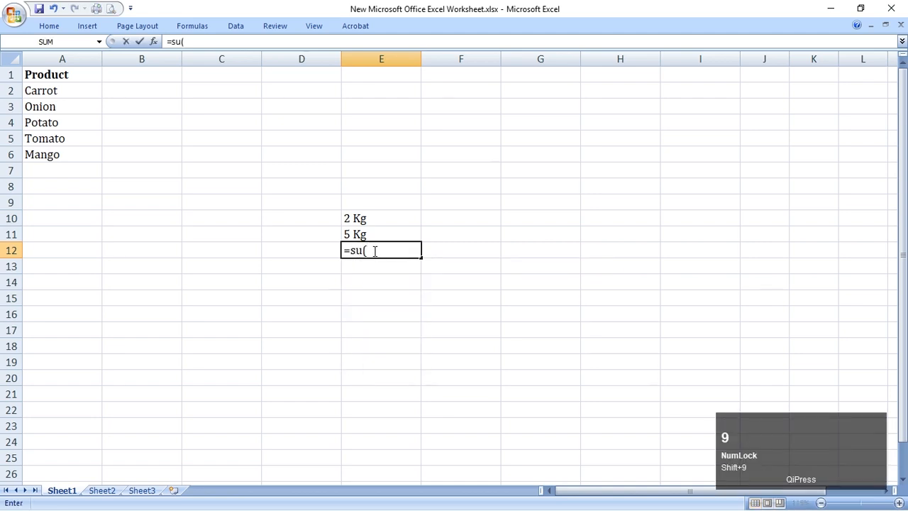
key("BackSpace")
type("m(")
left_click_drag(400, 223, 395, 237)
key("Return")
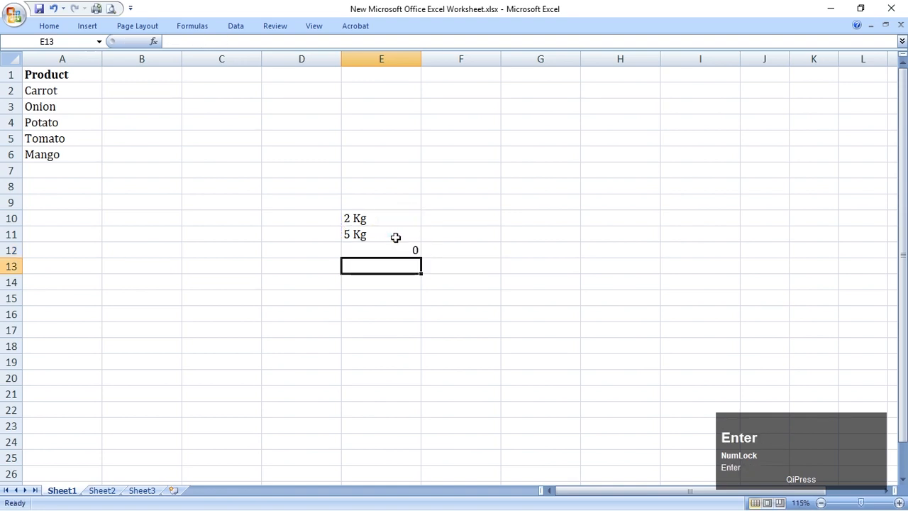
left_click(396, 253)
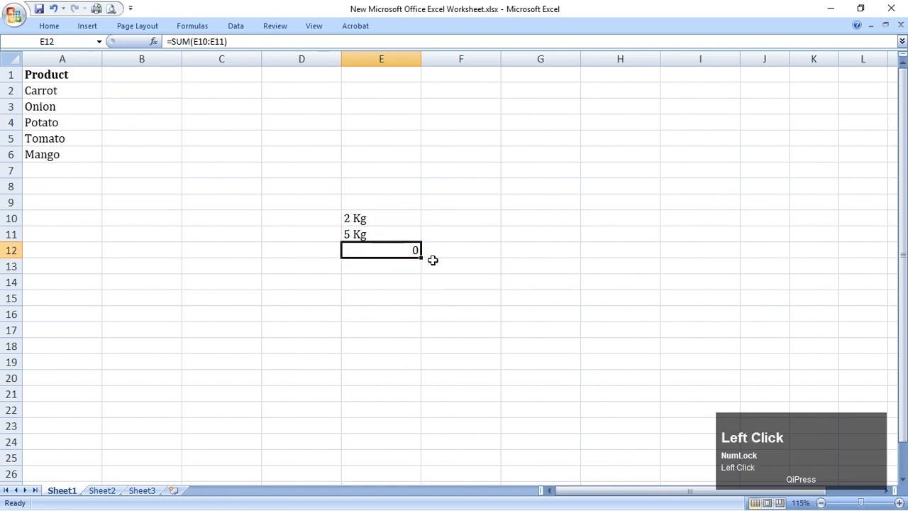
Clear the test quantities and their sum formula from the range E9:E14
left_click_drag(359, 222, 400, 237)
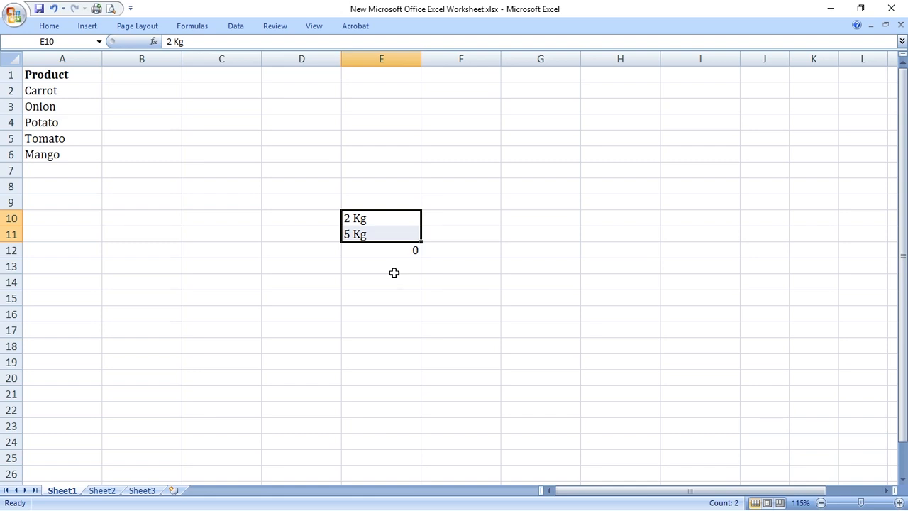
left_click_drag(353, 203, 414, 279)
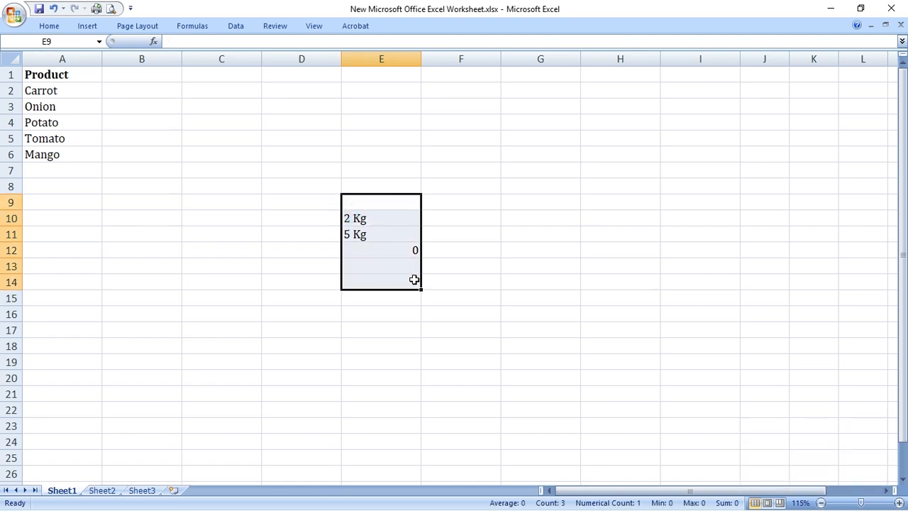
key("Delete")
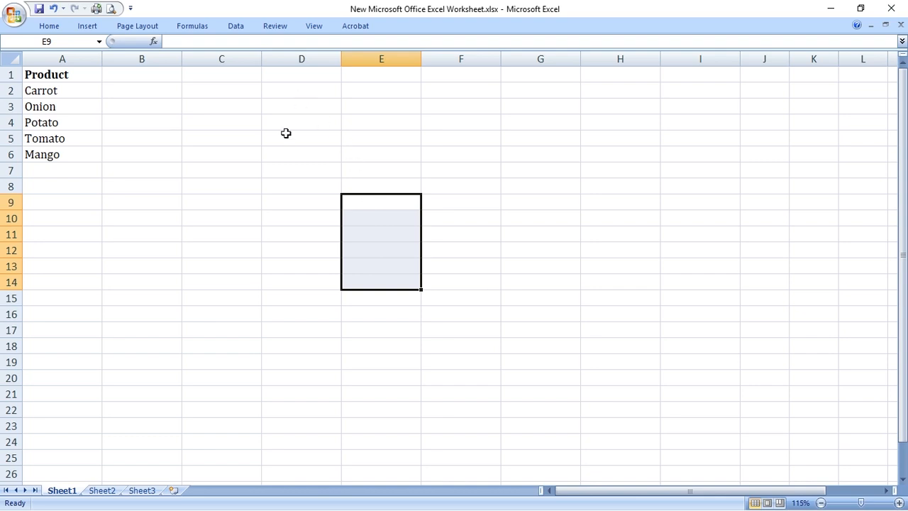
left_click(277, 155)
Restore the full ribbon and minimize it again, twice
key("ctrl+F1")
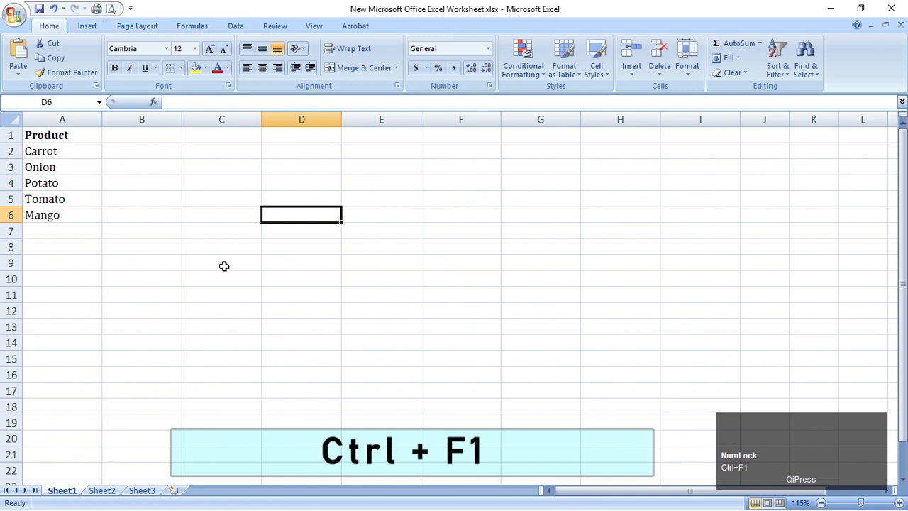
key("ctrl+F1")
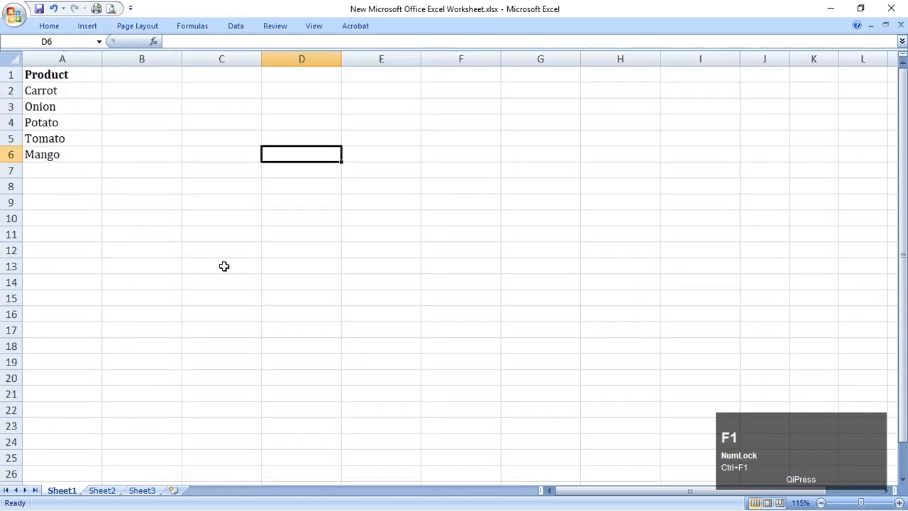
left_click(188, 27)
right_click(215, 82)
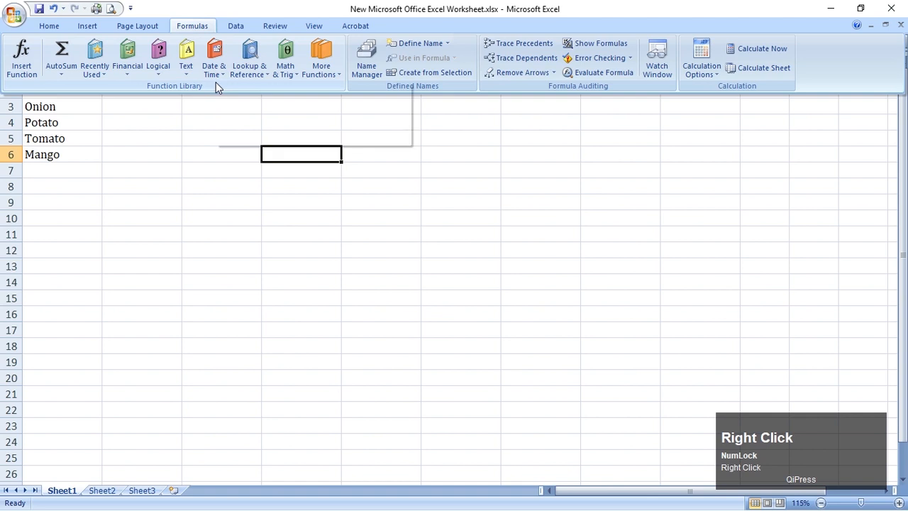
left_click(233, 139)
right_click(221, 93)
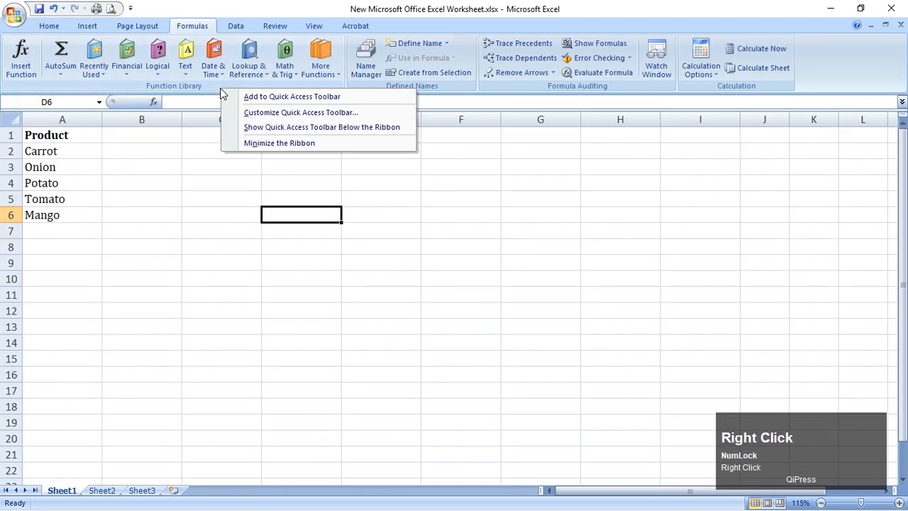
left_click(266, 144)
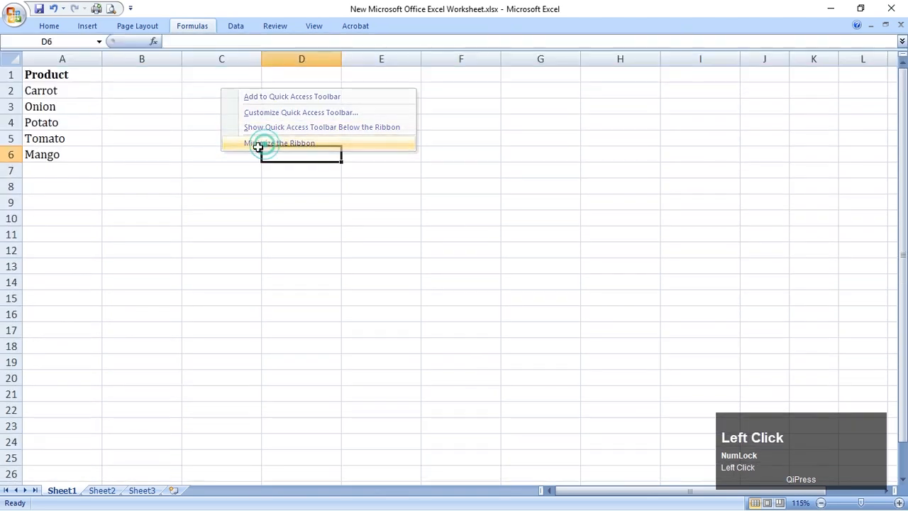
Temporarily show the Home commands from the minimized ribbon and collapse them again, twice
left_click(52, 29)
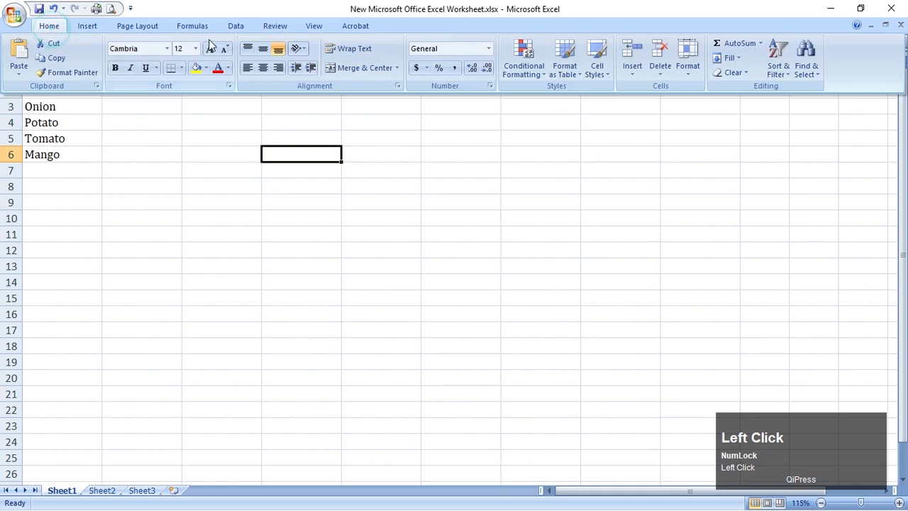
left_click(196, 200)
left_click(49, 27)
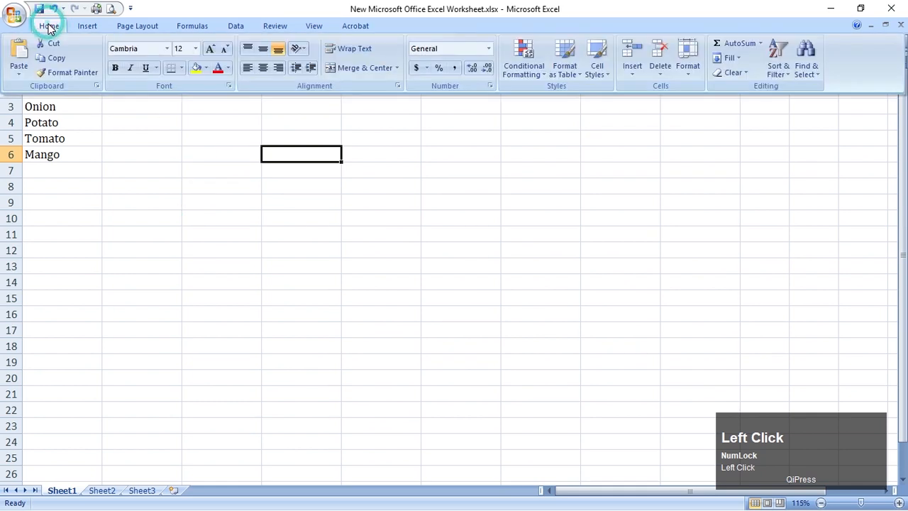
left_click(122, 198)
Apply thin outline and inside borders to the range A1:G6 through the Format Cells dialog
left_click_drag(43, 79, 509, 158)
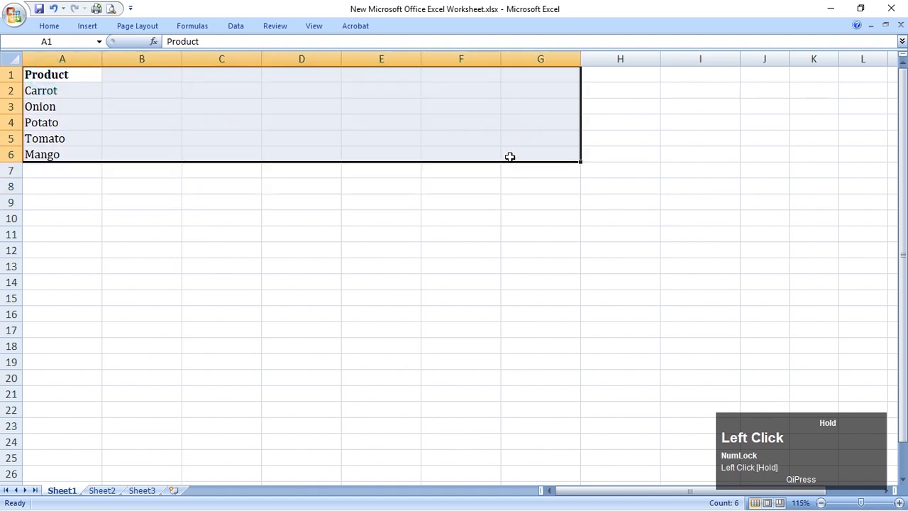
right_click(435, 140)
left_click(340, 261)
key("ctrl+1")
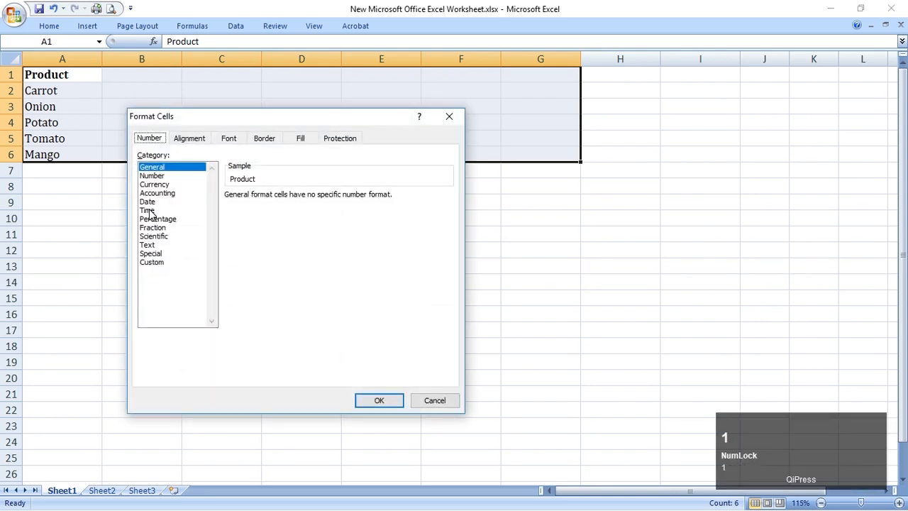
left_click(270, 140)
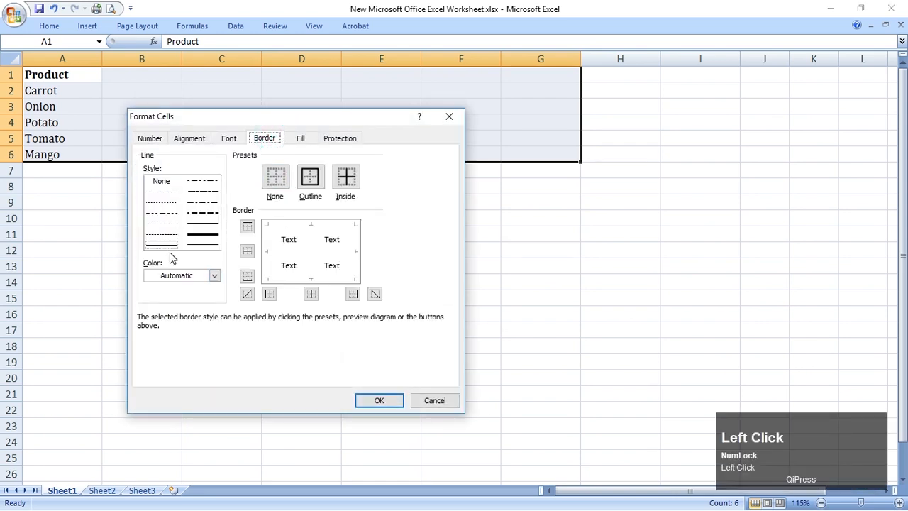
left_click(310, 177)
left_click(346, 176)
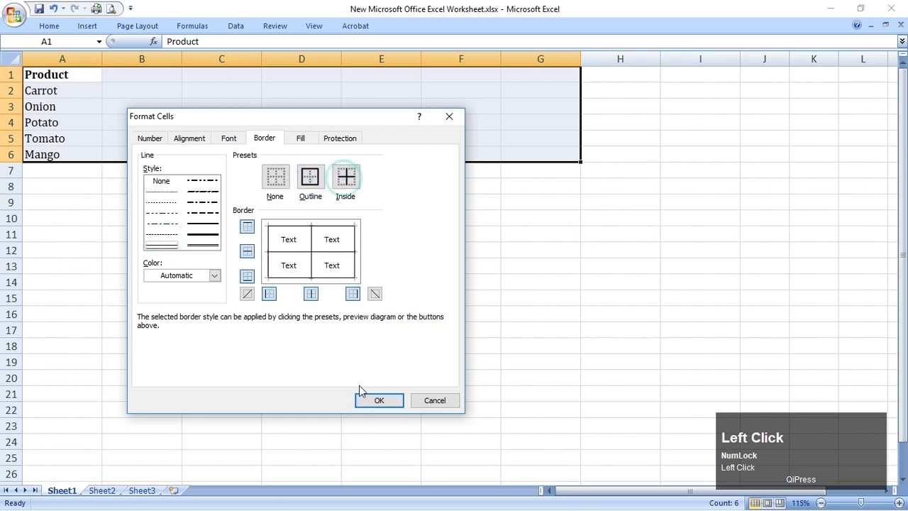
left_click(390, 406)
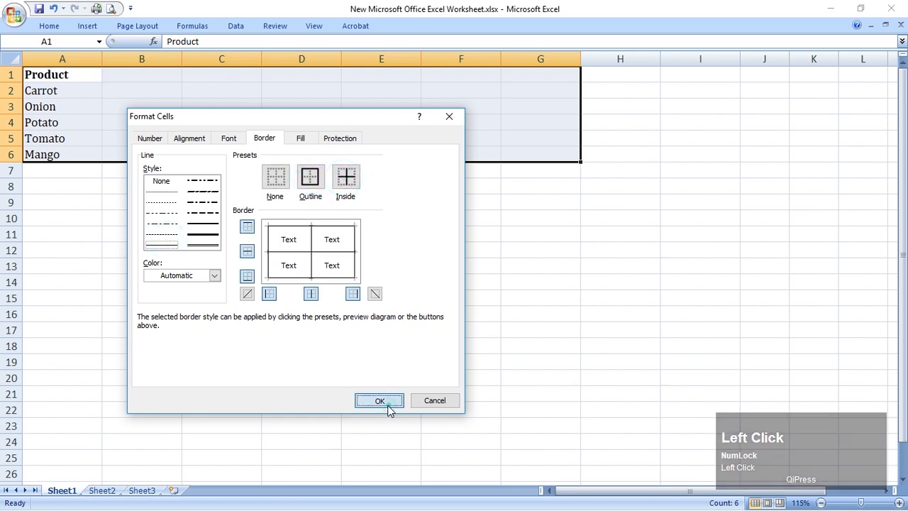
left_click(283, 313)
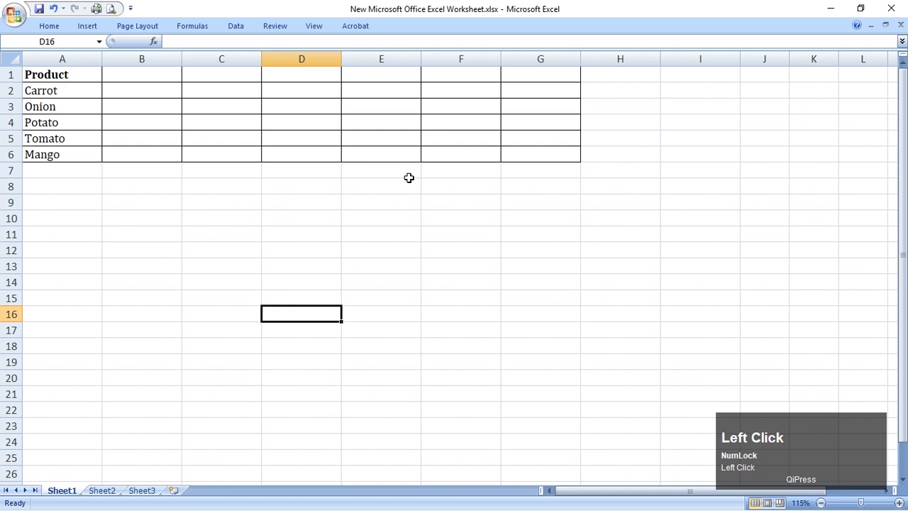
Enter the month headers Jan in cell B1 and Feb in cell C1
left_click(130, 75)
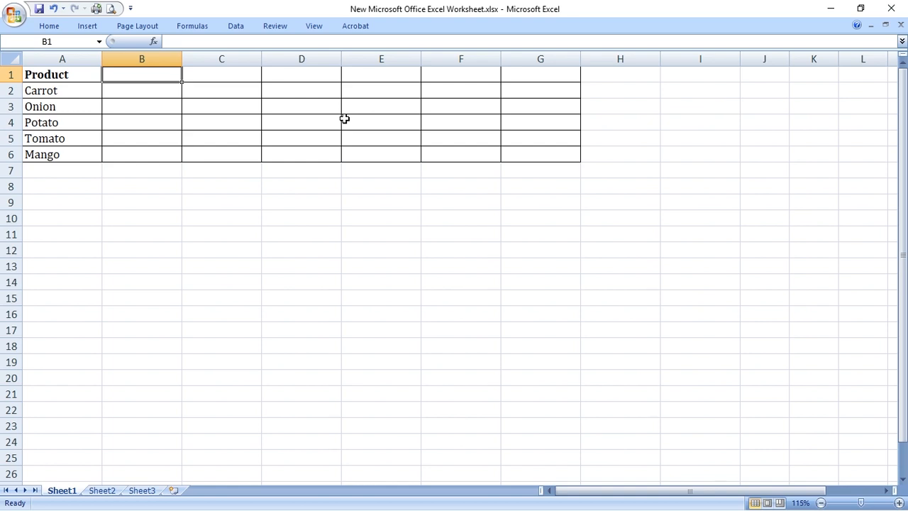
type("Jan")
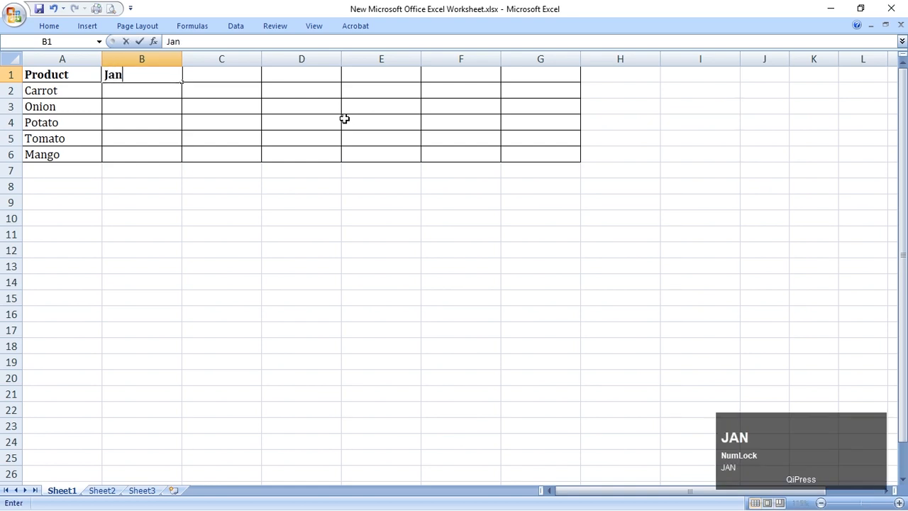
key("Tab")
type("Faeb")
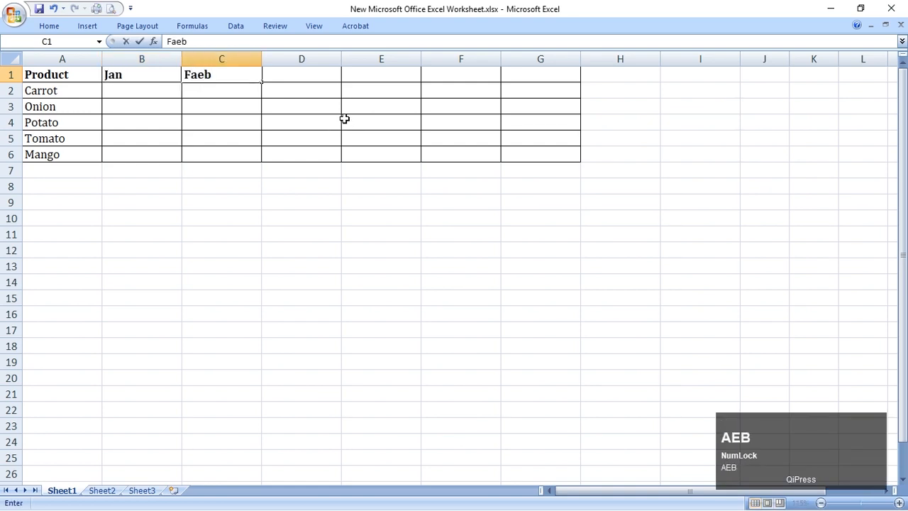
key("BackSpace")
key("BackSpace")
type("b")
key("Return")
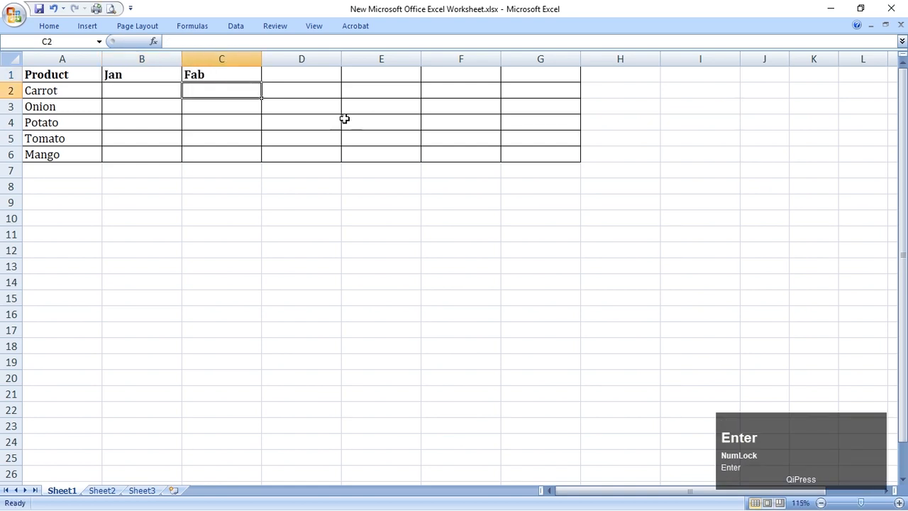
left_click(253, 73)
type("Fe")
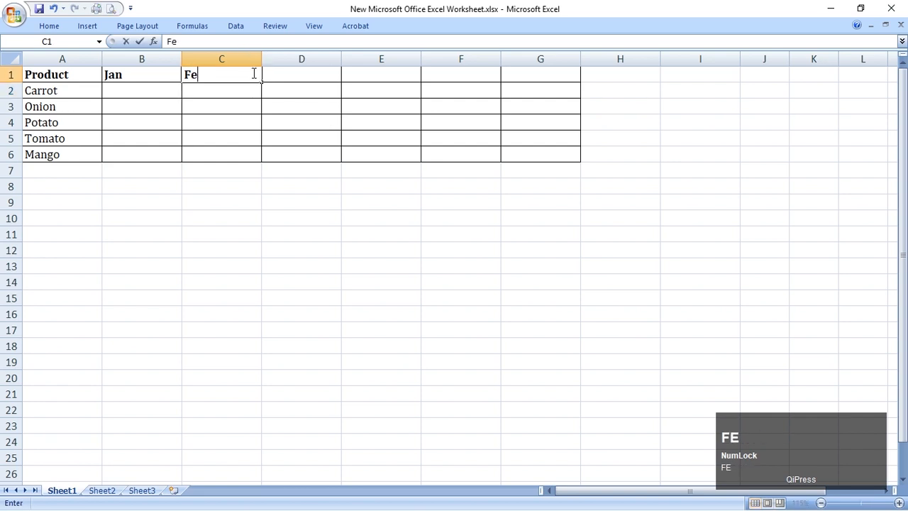
type("b")
key("Return")
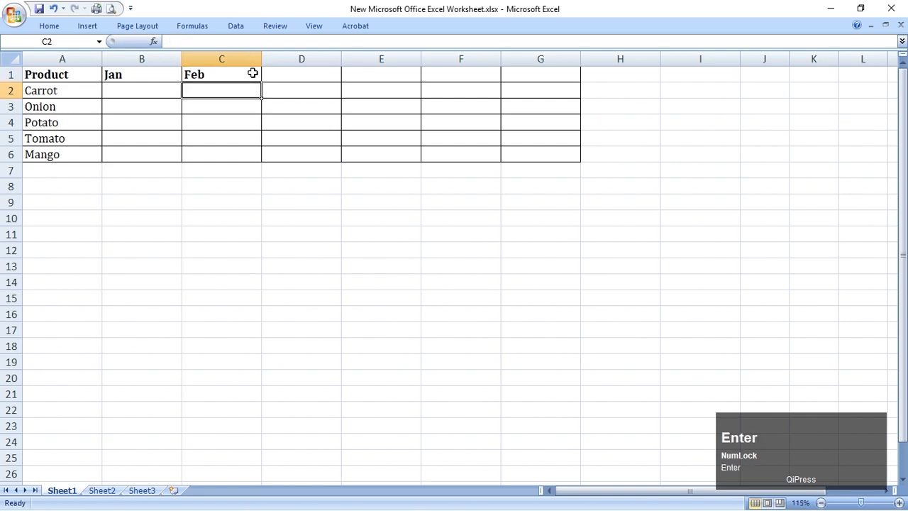
Fill the month series from B1 across to G1 so the headers run through Jun
left_click(159, 74)
left_click_drag(170, 77, 543, 73)
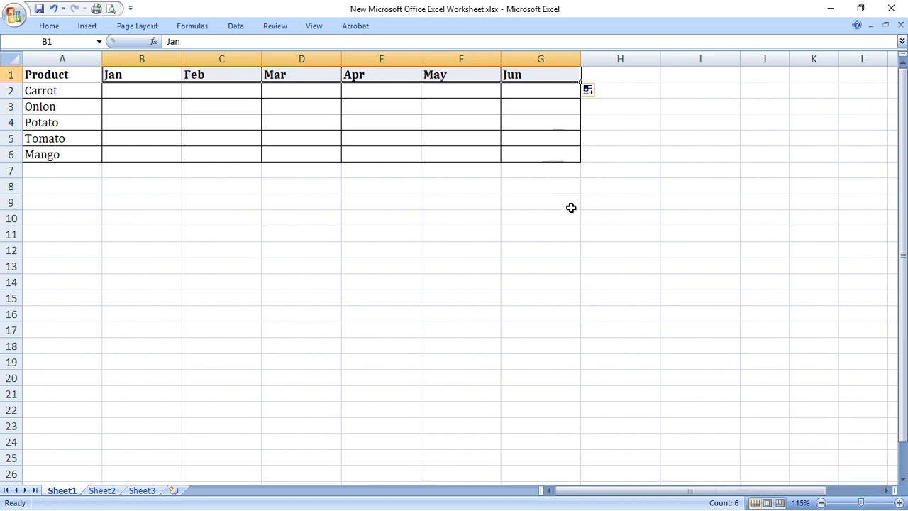
left_click(570, 205)
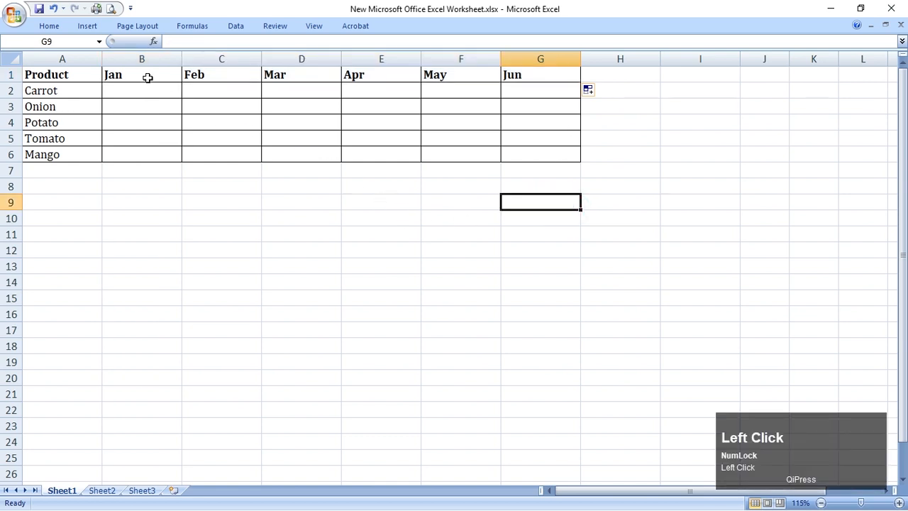
Fill the month series from B1 down to B8, and undo that fill
left_click(147, 76)
left_click_drag(182, 83, 186, 190)
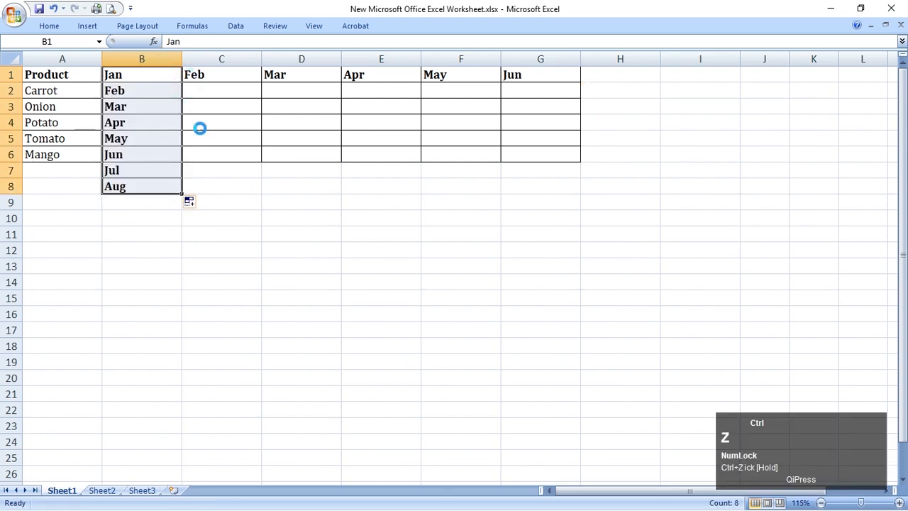
key("ctrl+z")
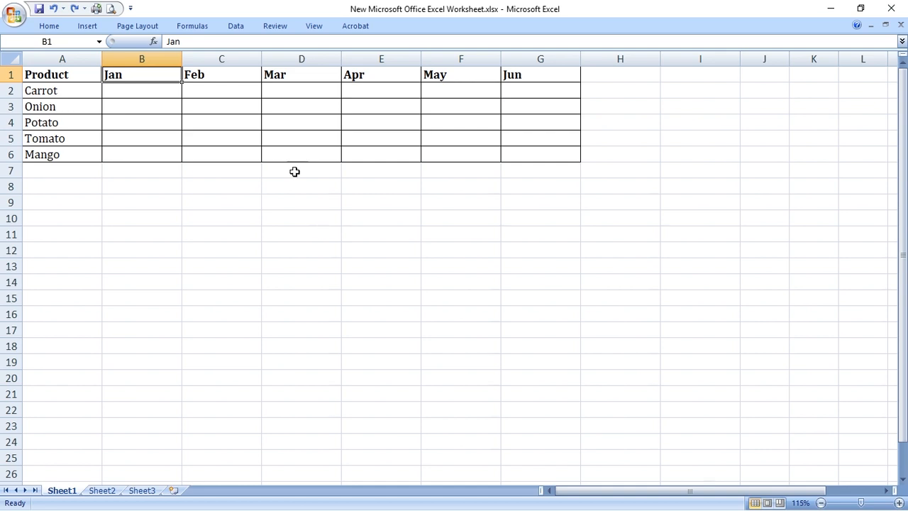
left_click(468, 252)
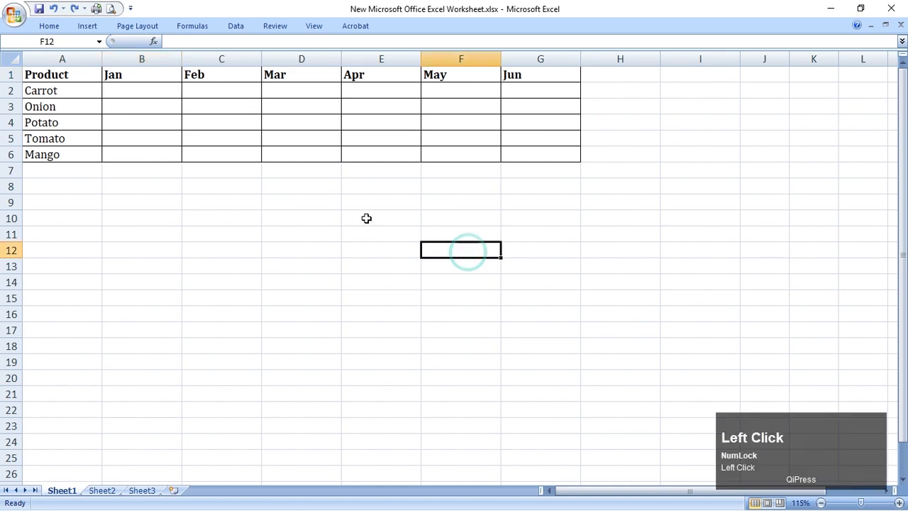
Enter the Jan quantities 5 Kg, 4.5 Kg, 3 Kg, 2 Kg and 6 Kg as text in cells B2 to B6
left_click(130, 90)
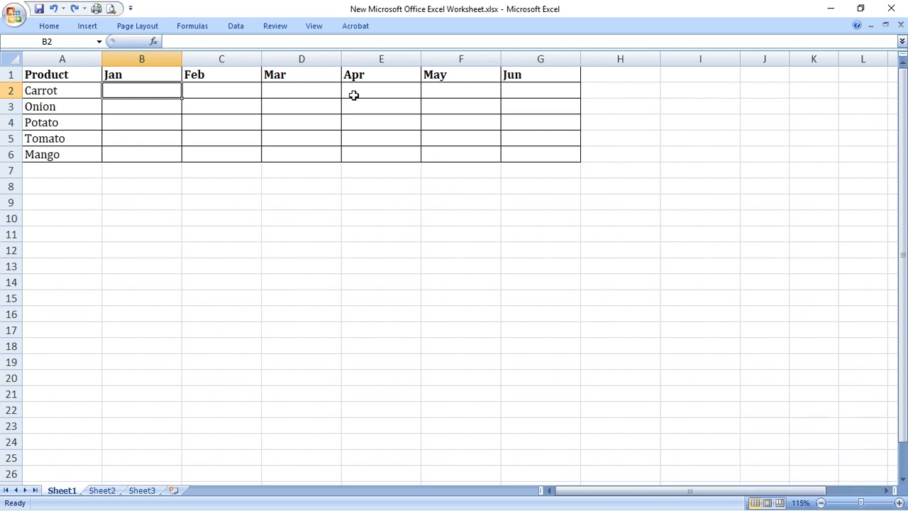
type("5 Kg")
key("Return")
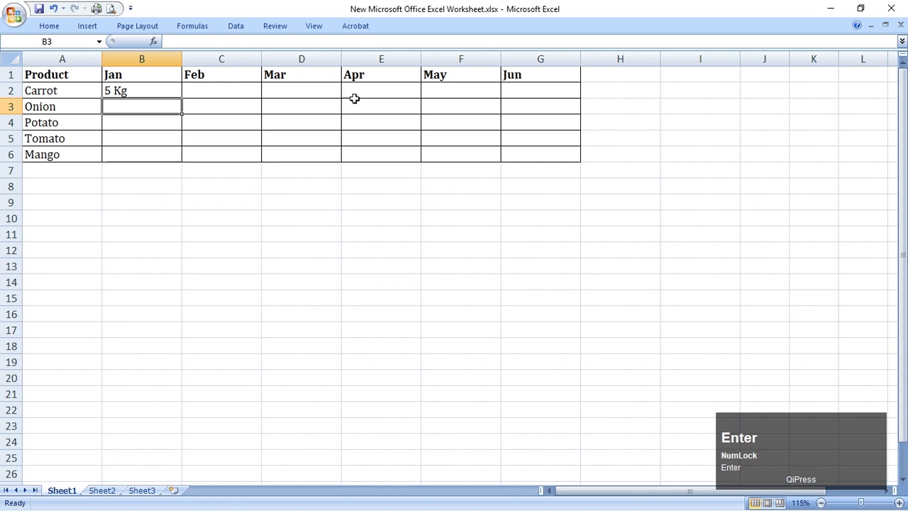
type("4.5 Kg")
key("Return")
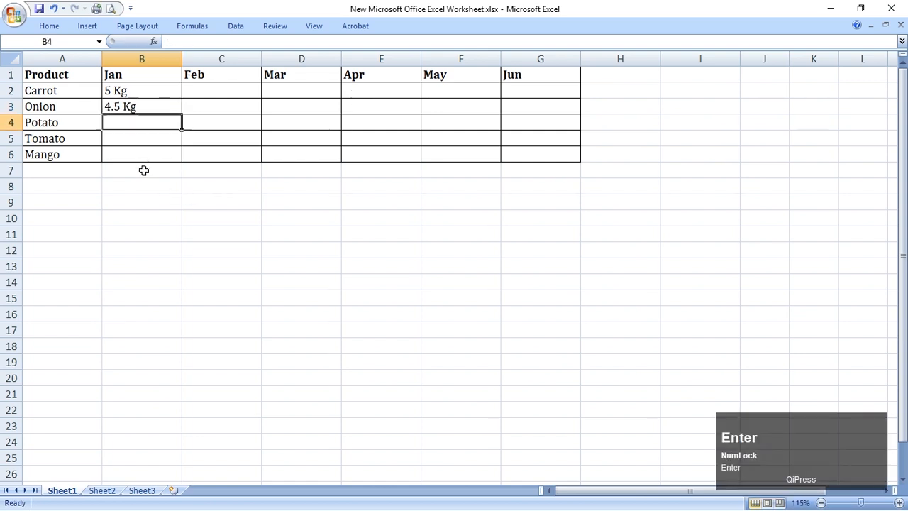
type("3 Kg")
key("Return")
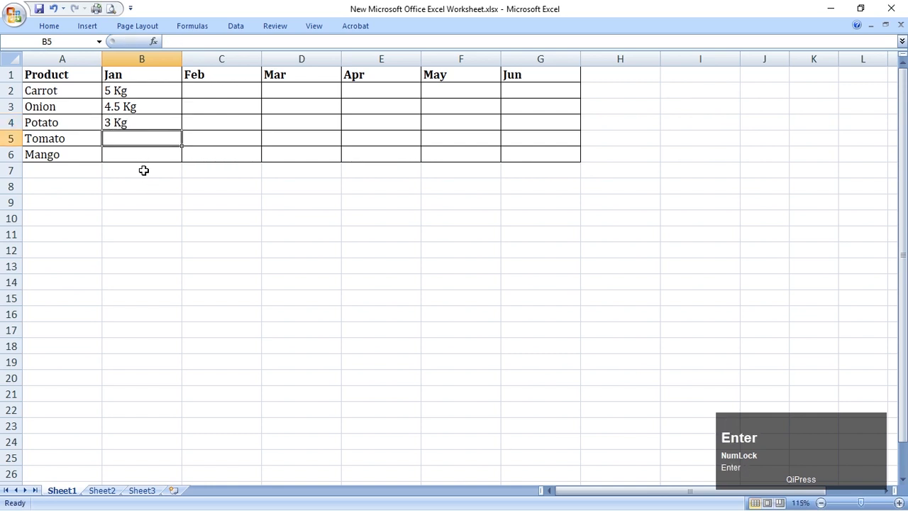
type("2 Kg")
key("Return")
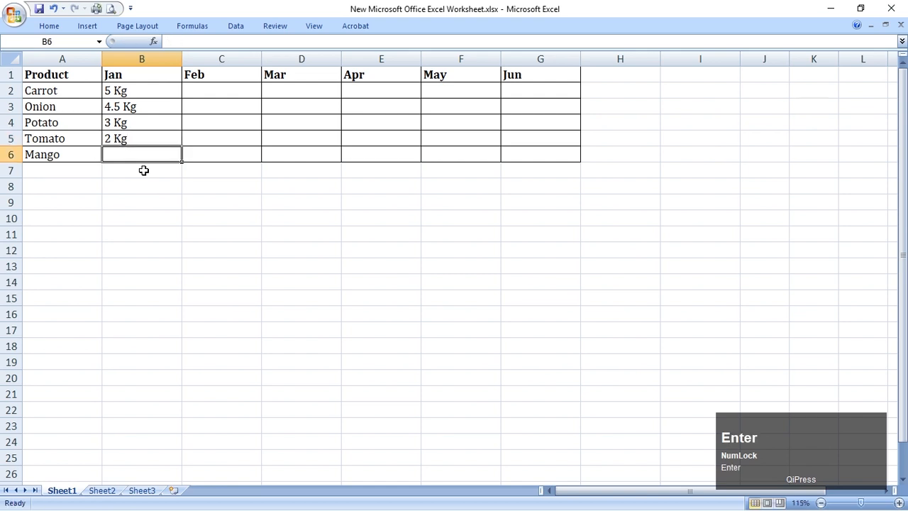
type("6 Kg")
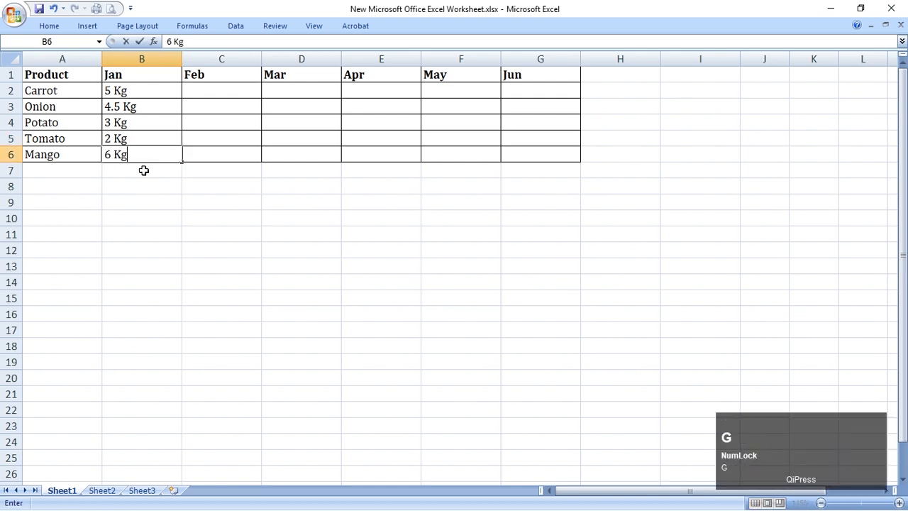
key("Return")
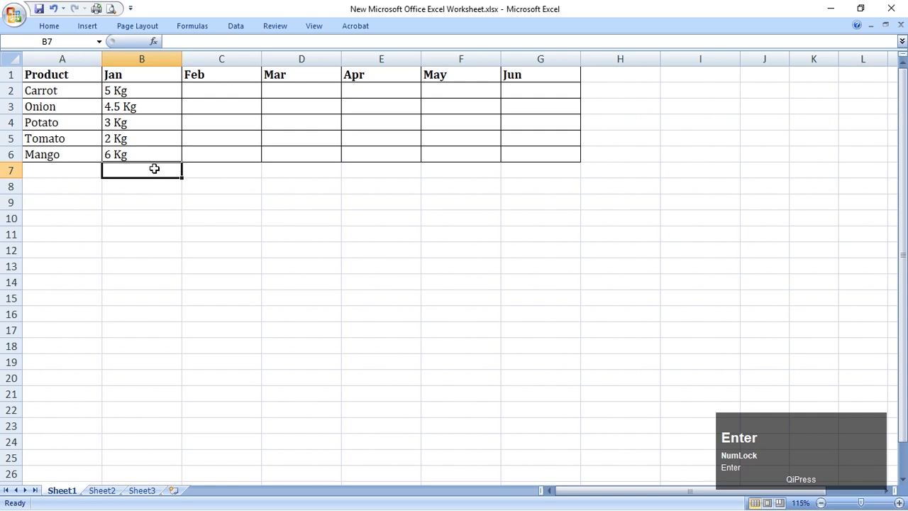
Try to total the Jan quantities in B7 with a SUM formula over B2:B6
type("=sum(")
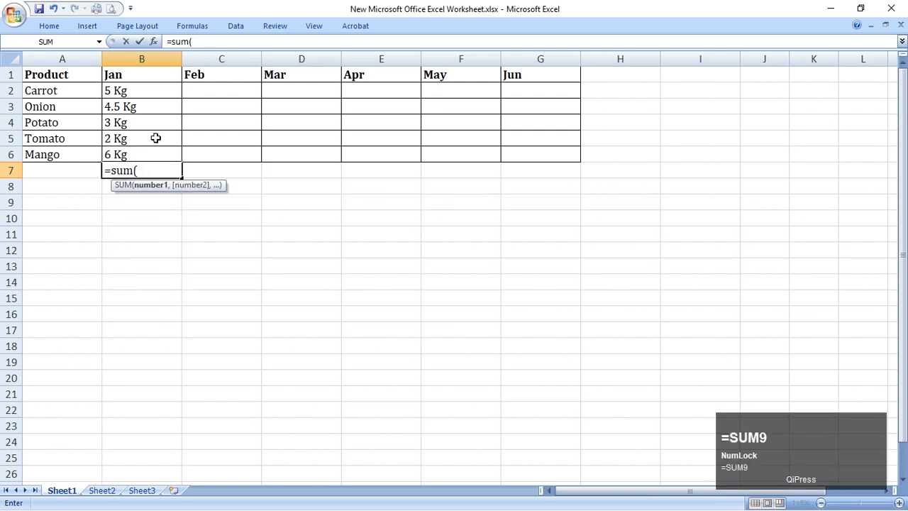
left_click_drag(144, 90, 163, 155)
type(")")
key("Return")
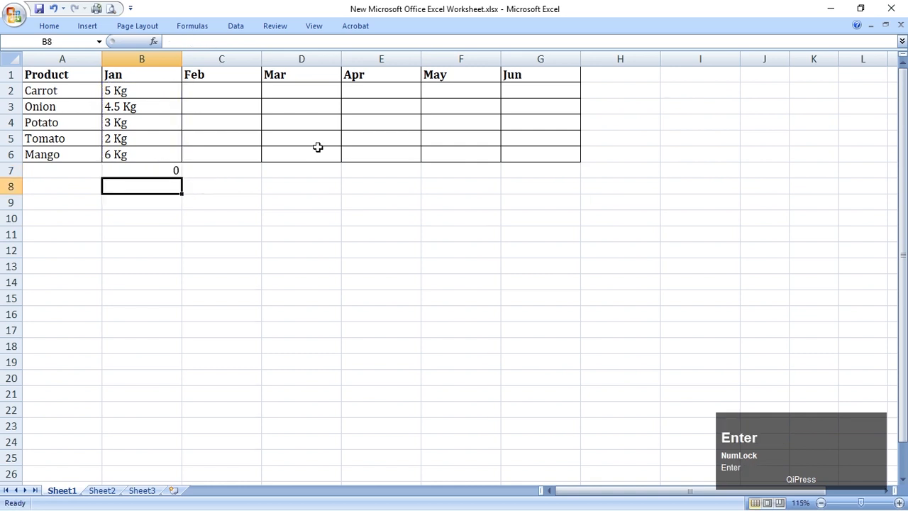
Enter the plain Feb quantities 5, 4.5, 3, 2 and 6 in cells C2 to C6
left_click(238, 93)
type("5")
key("Return")
type("4.5")
key("Return")
type("32")
key("BackSpace")
key("Return")
type("21")
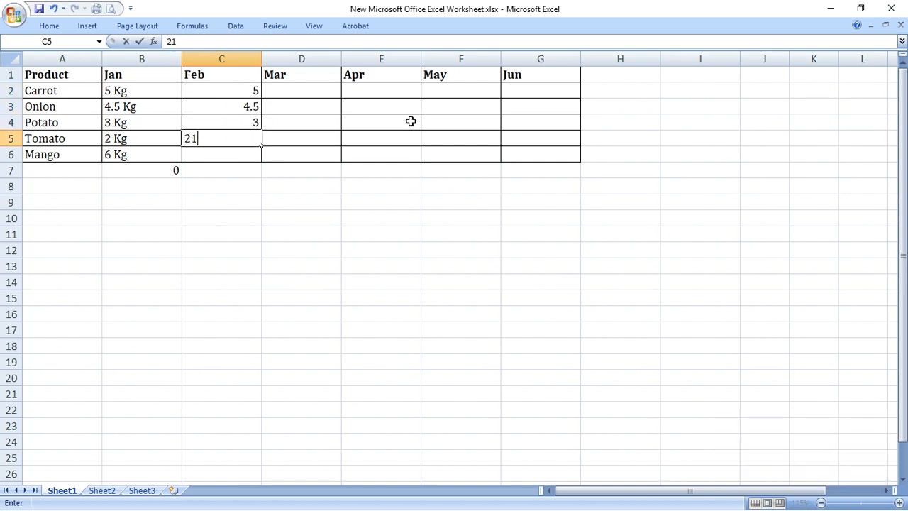
key("BackSpace")
key("Return")
type("6")
key("Return")
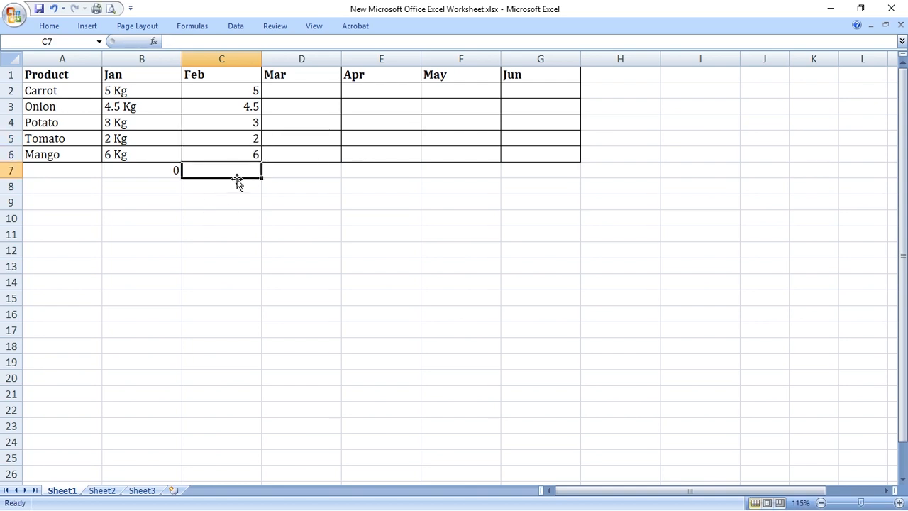
Total the Feb quantities in C7 with the formula =sum(C2:C6)
type("=sum(")
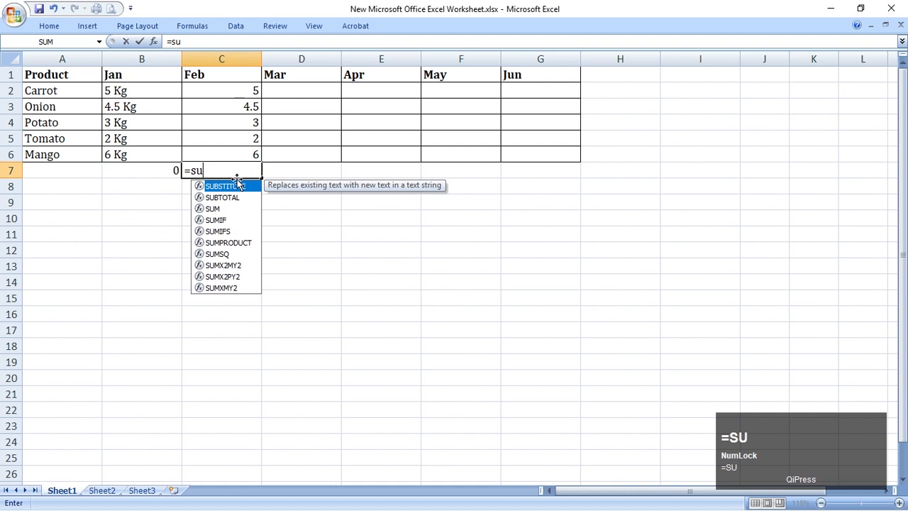
left_click_drag(241, 91, 246, 153)
type(")")
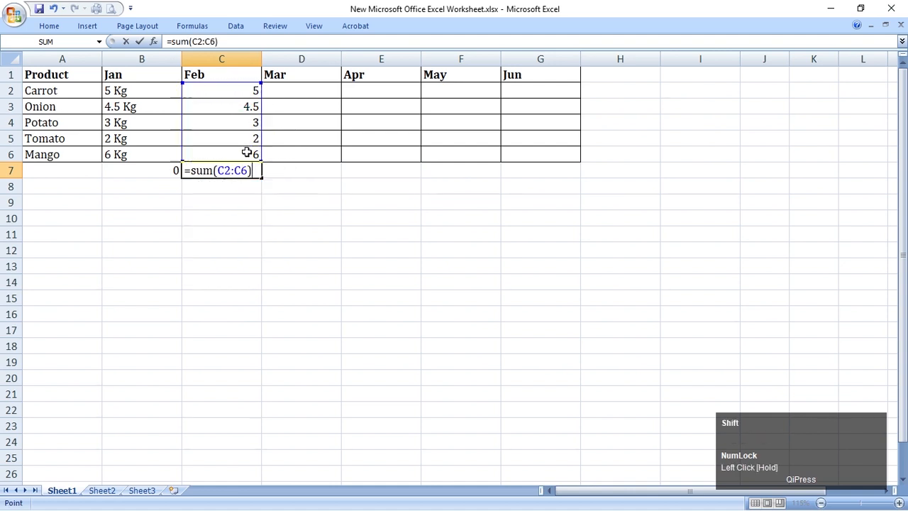
key("Return")
left_click(244, 170)
Clear all trial quantities and both totals from the Jan and Feb columns, keeping the headers
left_click_drag(140, 90, 138, 151)
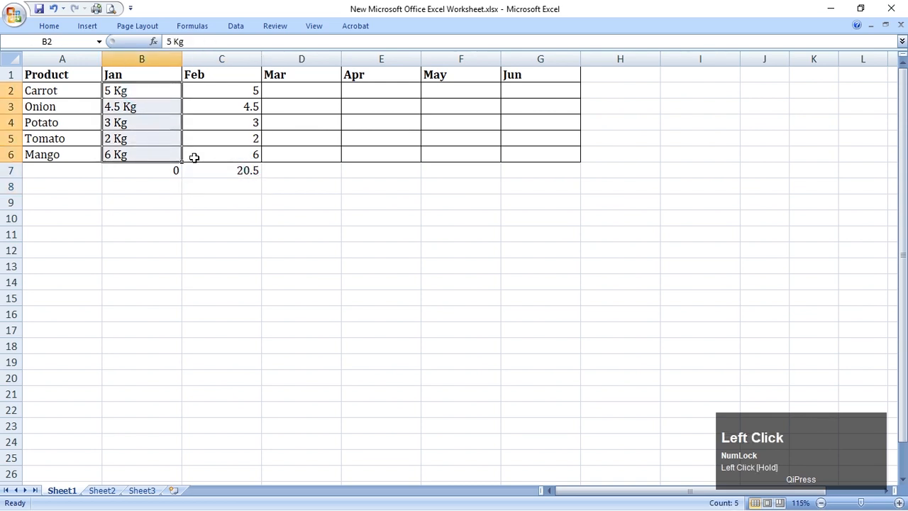
left_click_drag(111, 90, 332, 210)
key("Delete")
left_click(456, 312)
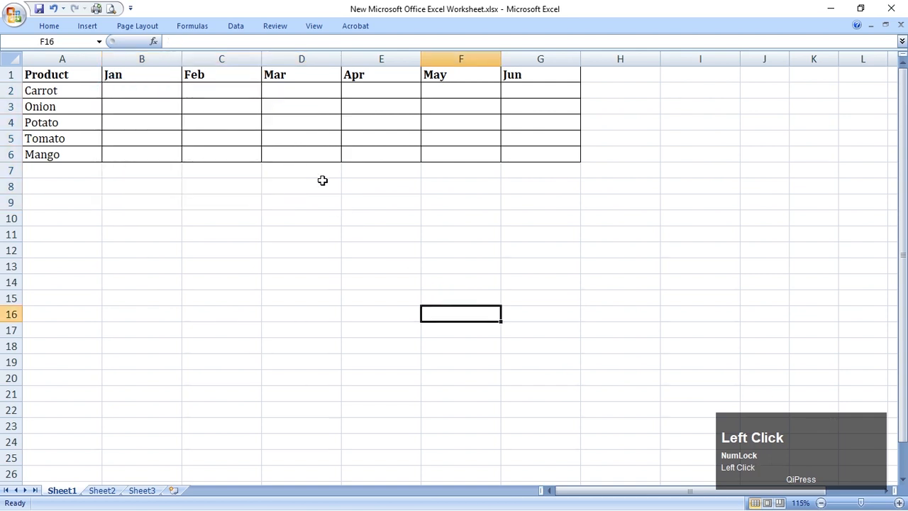
Bring up the custom number format settings for the Jan quantity cells B2:B6
left_click_drag(144, 89, 146, 152)
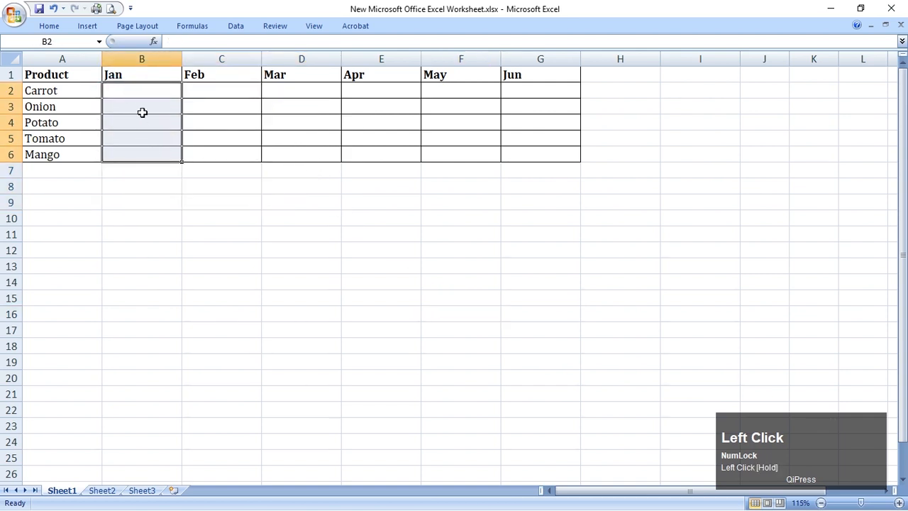
left_click_drag(138, 89, 139, 147)
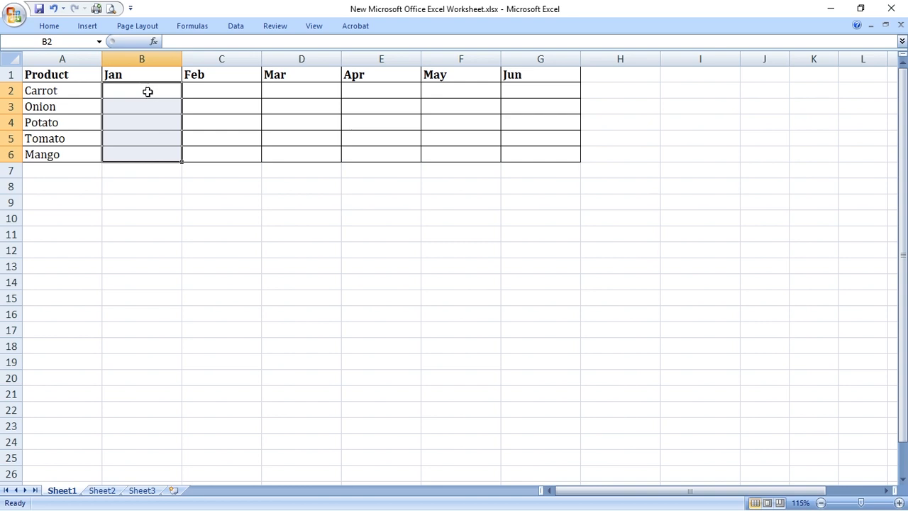
left_click_drag(148, 92, 156, 165)
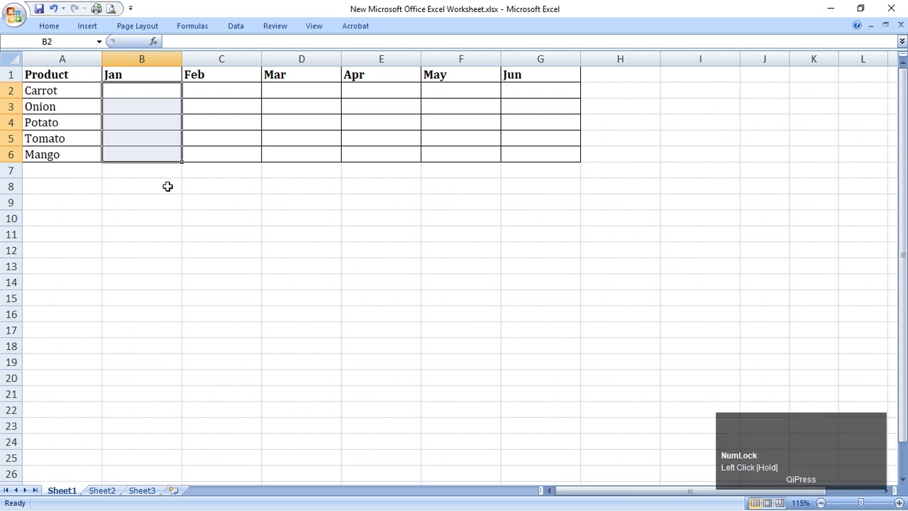
scroll(168, 186, "up", 2)
left_click_drag(170, 100, 172, 179)
key("ctrl+1")
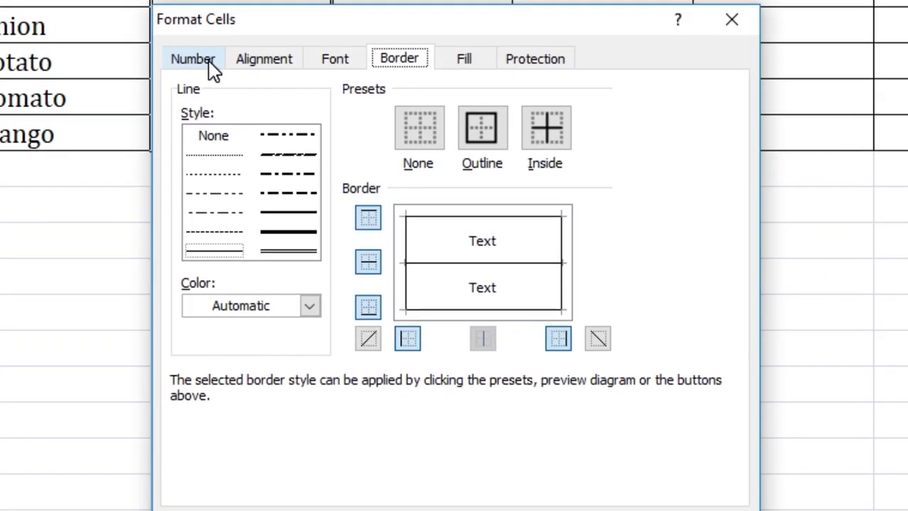
left_click(158, 144)
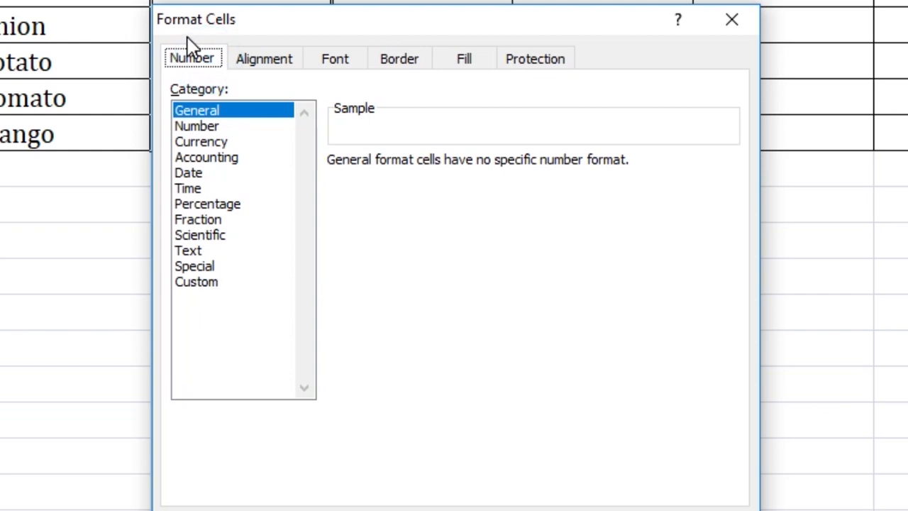
left_click(219, 286)
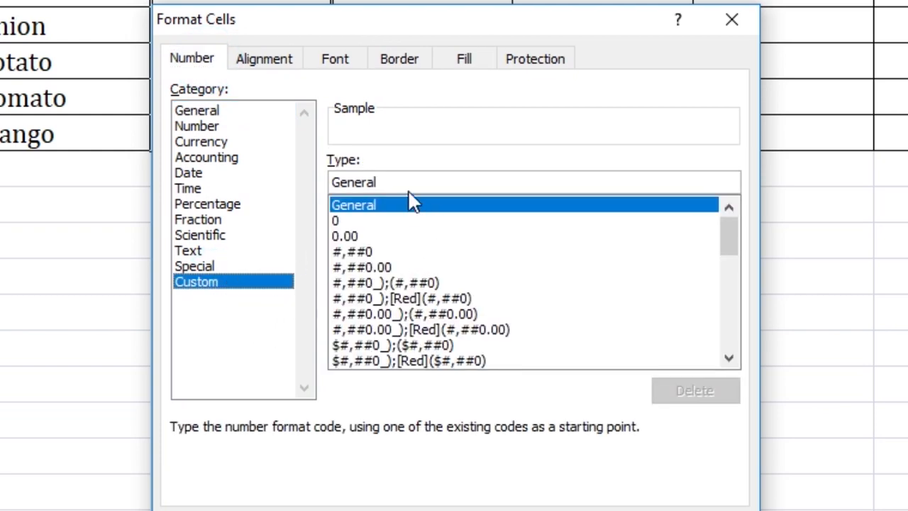
left_click(426, 298)
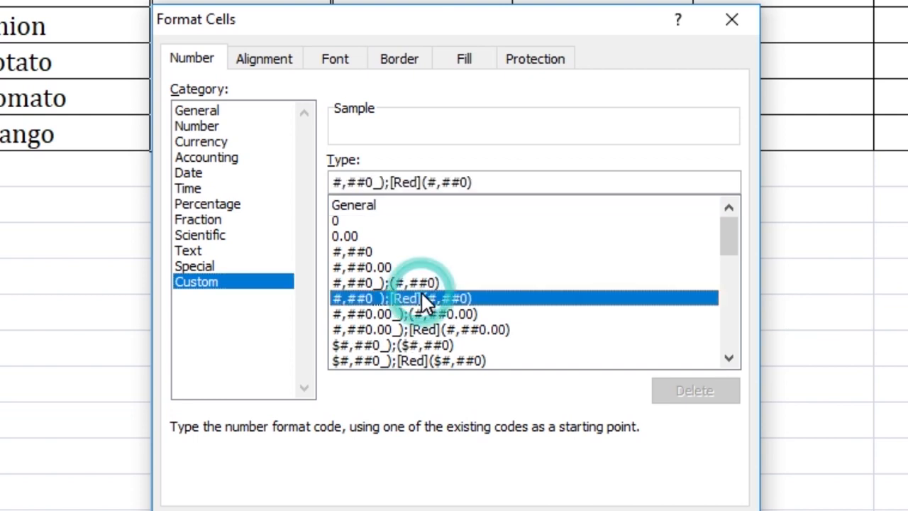
scroll(424, 287, "down", 6)
scroll(426, 289, "down", 3)
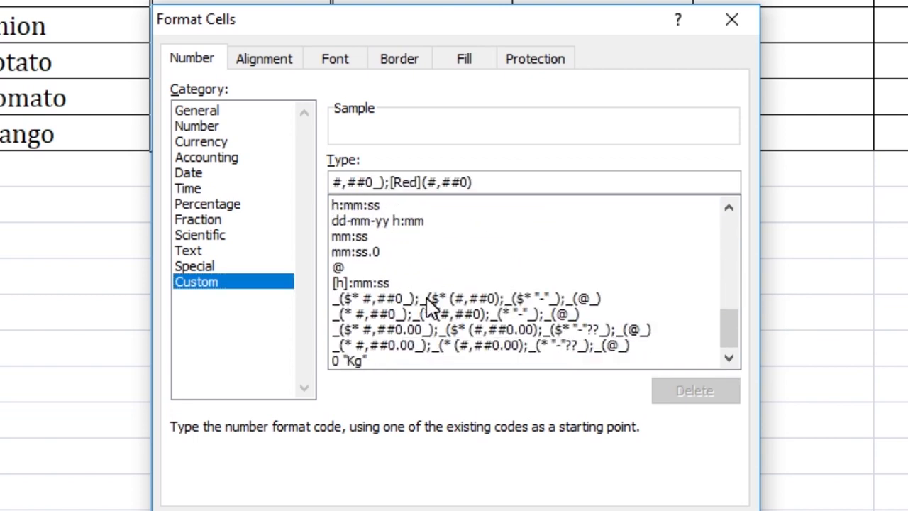
scroll(430, 292, "up", 10)
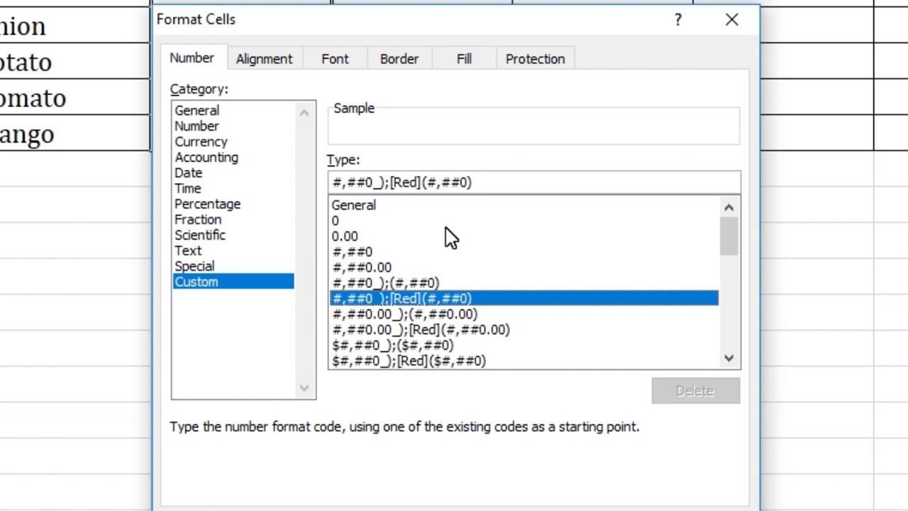
Apply the custom number format 0 "Kg" to the Jan quantity cells B2:B6
double_click(501, 182)
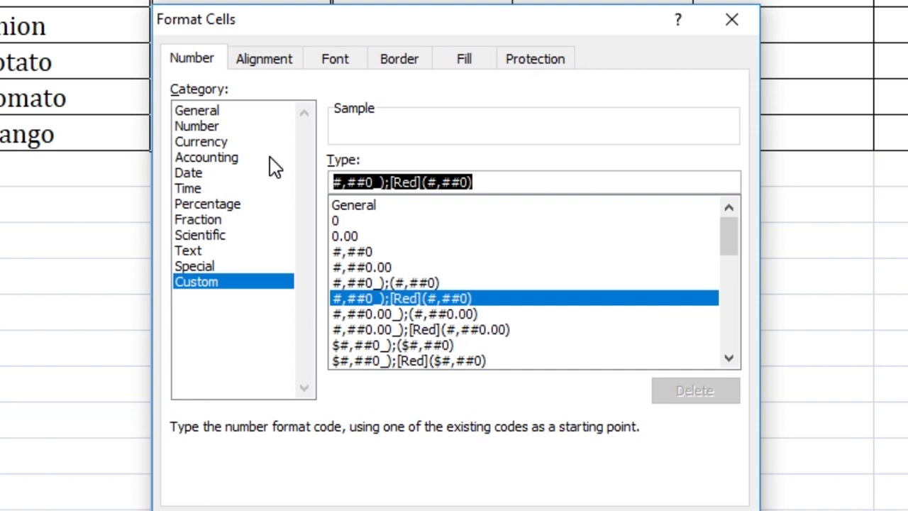
key("Delete")
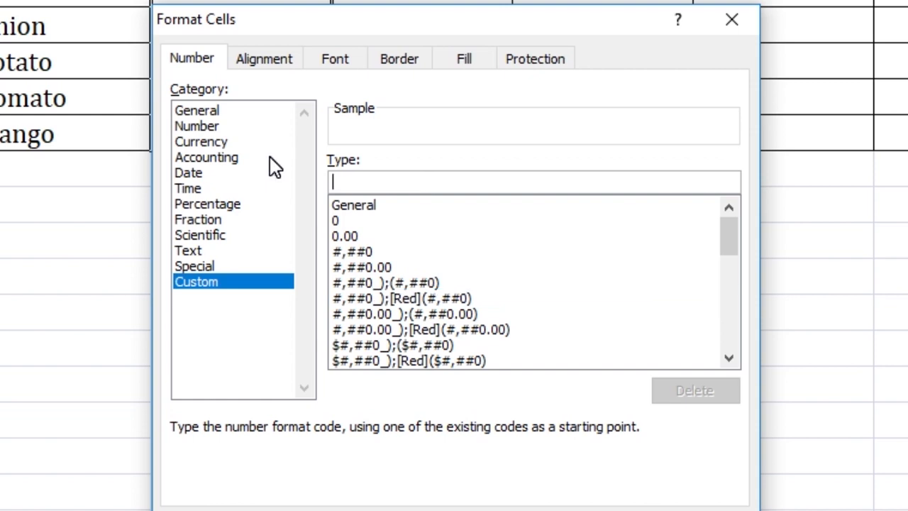
type("0")
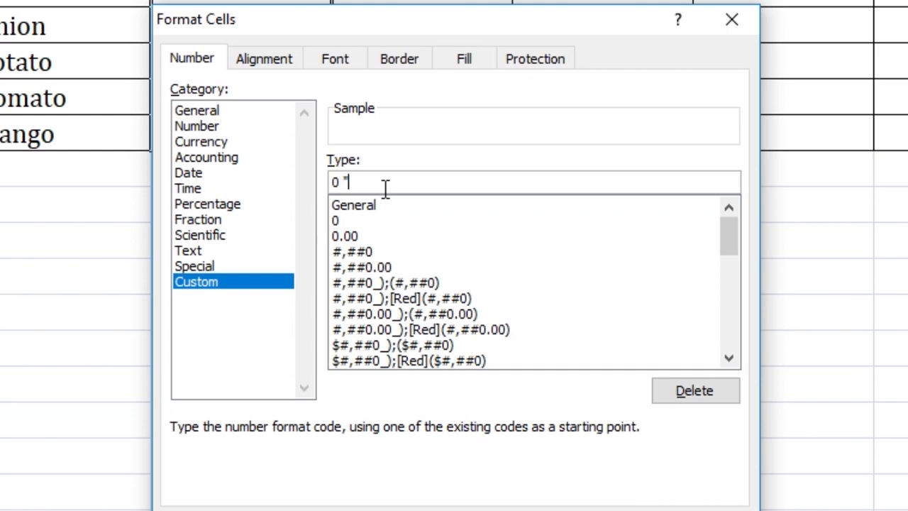
type("g")
type("\"")
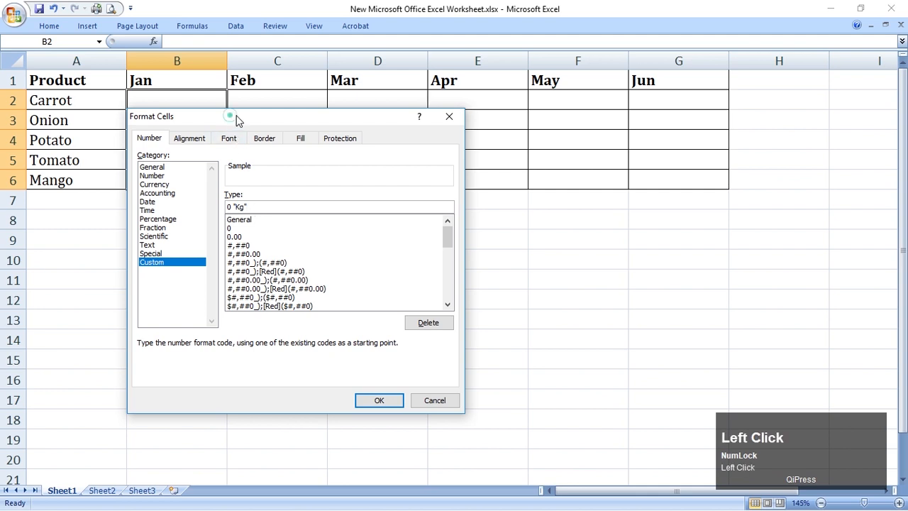
left_click_drag(234, 121, 393, 112)
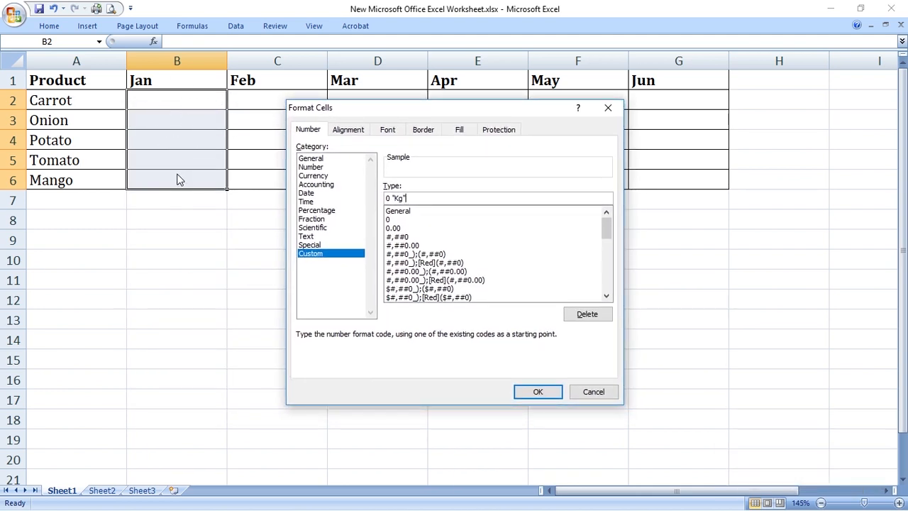
left_click(424, 197)
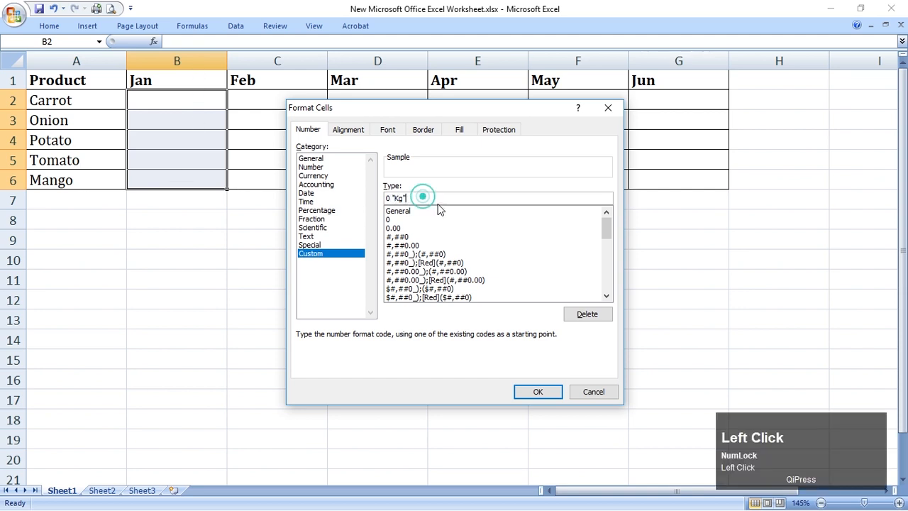
left_click(390, 199)
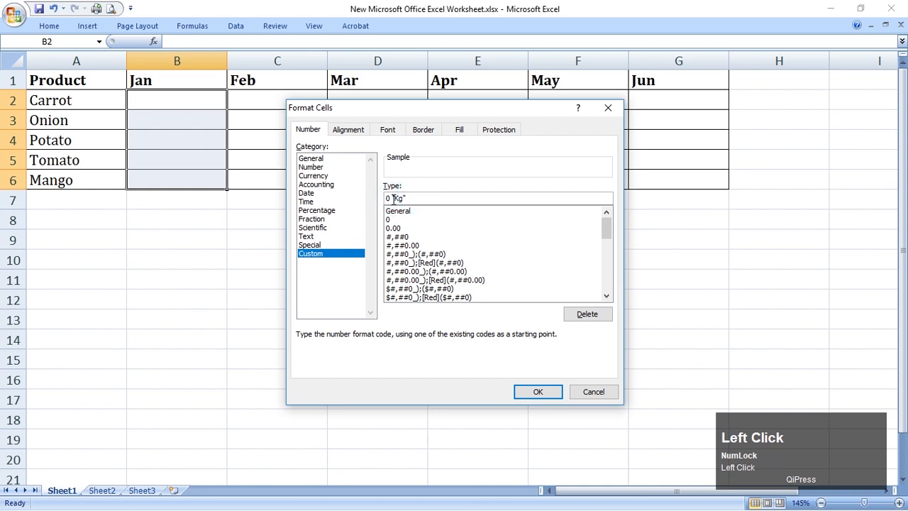
left_click_drag(393, 199, 414, 199)
left_click(416, 199)
left_click(541, 392)
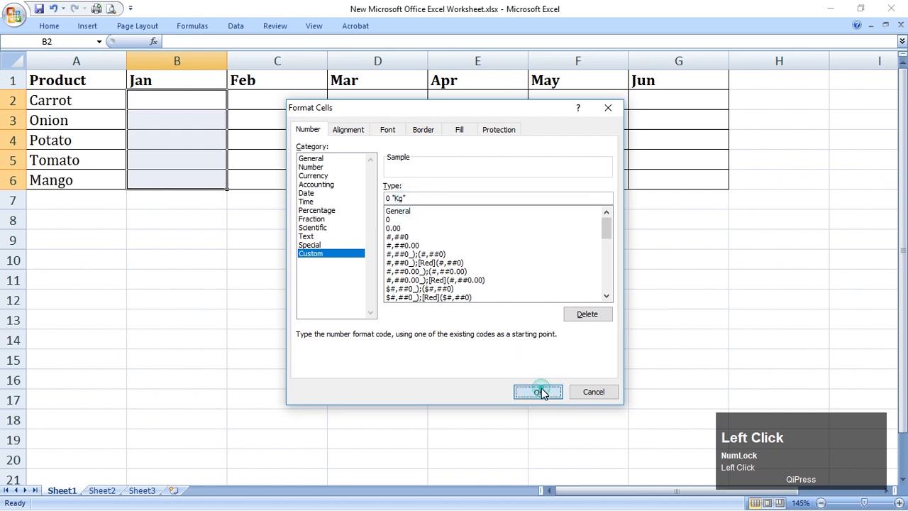
Enter the Jan quantities 6, 4 and 5.8 for Carrot, Onion and Potato in cells B2 to B4
left_click(217, 98)
left_click_drag(196, 99, 192, 176)
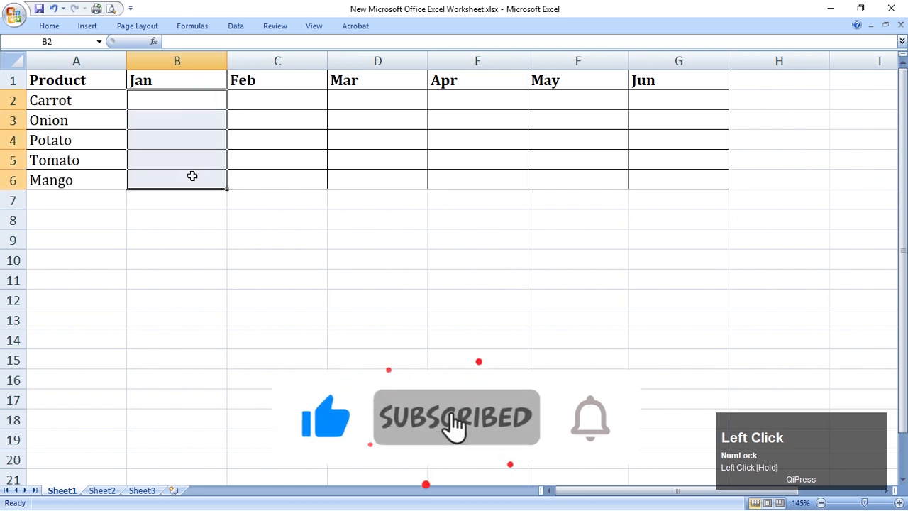
left_click(186, 98)
type("6")
key("Return")
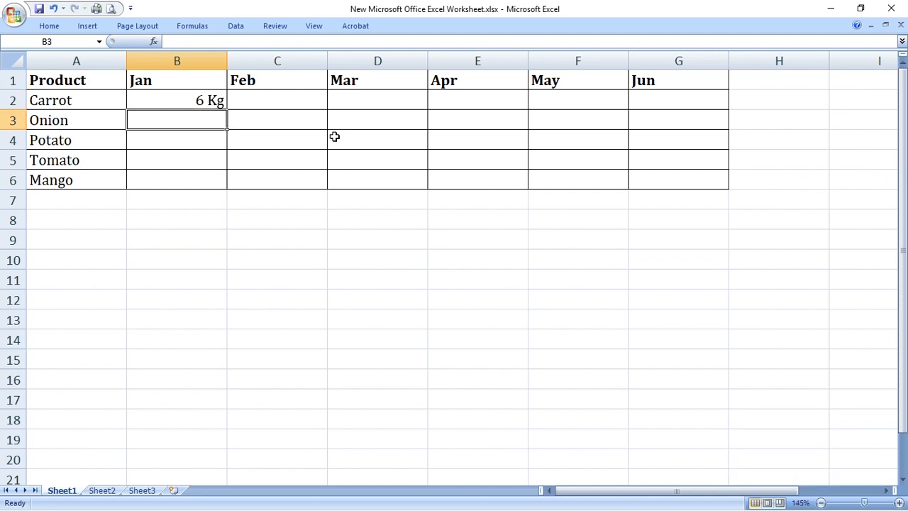
type("4")
key("Return")
type("5.5")
key("Return")
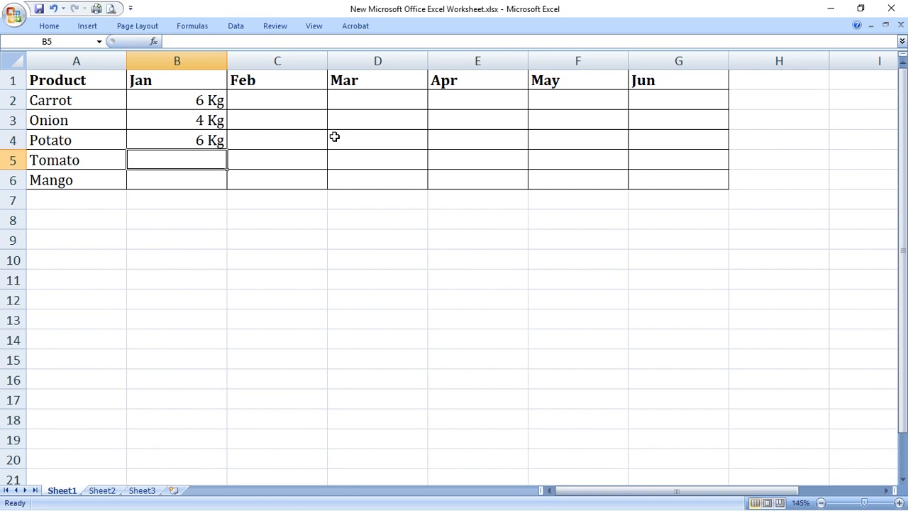
Increase the Potato quantity in B4 by one displayed decimal place
key("Up")
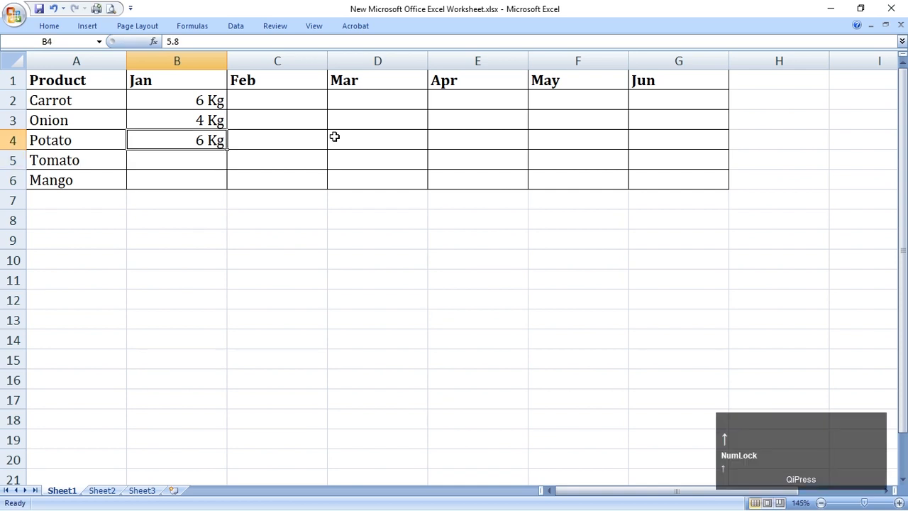
right_click(207, 140)
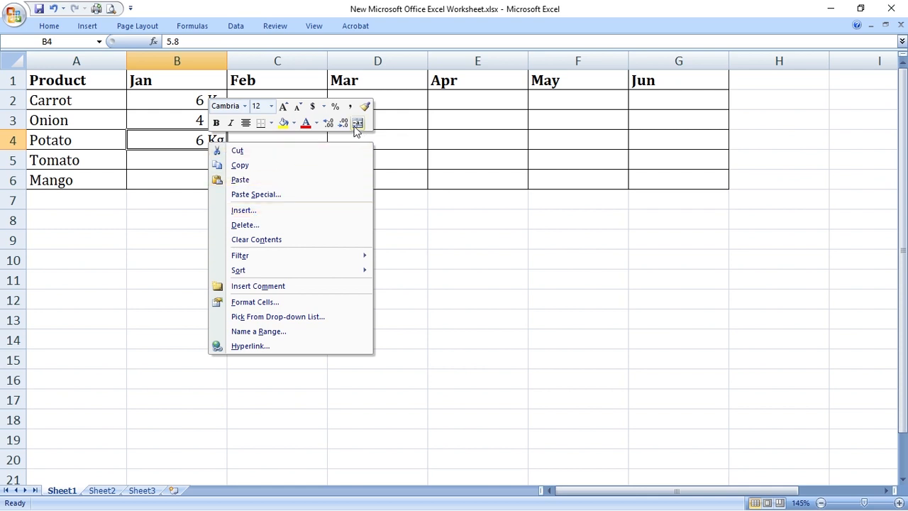
left_click(330, 125)
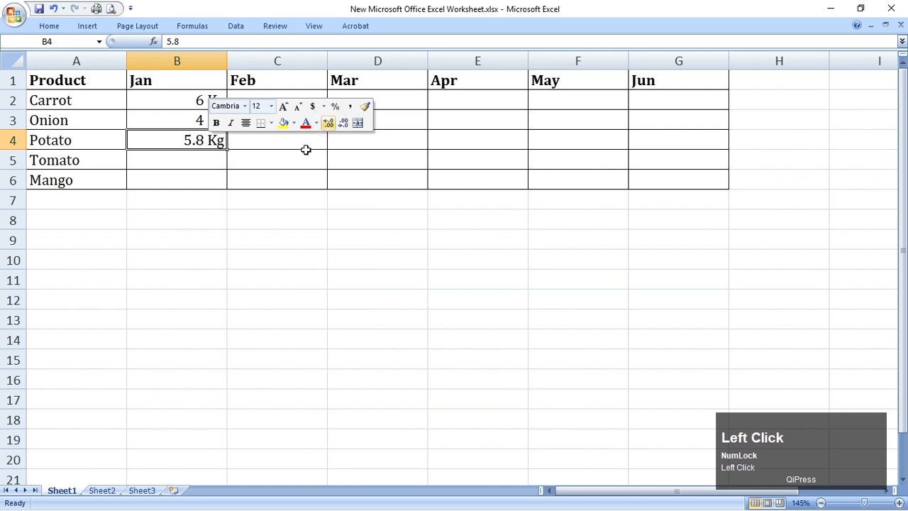
Enter the Jan quantities 7 for Tomato and 8 for Mango in cells B5 and B6
left_click(212, 165)
type("7")
key("Return")
type("8")
key("Return")
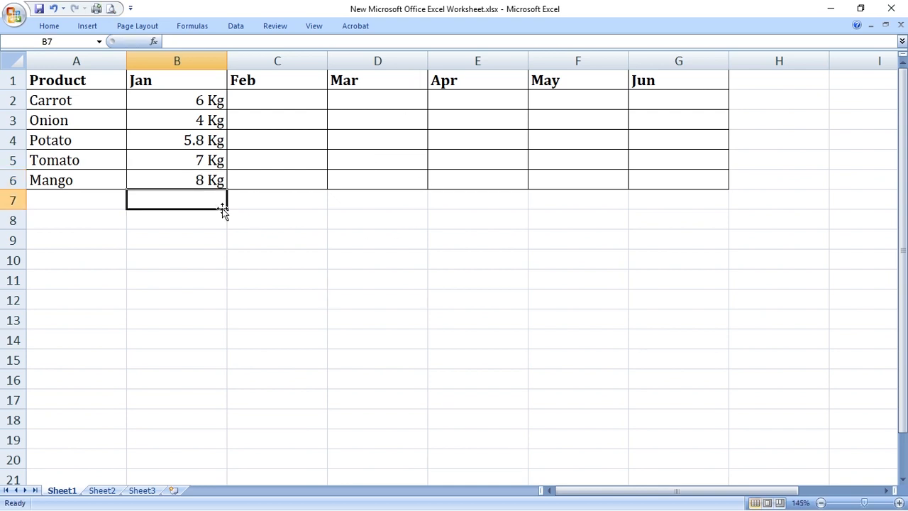
Total the Jan quantities in B7 with the formula =sum(B2:B6)
type("=sum(")
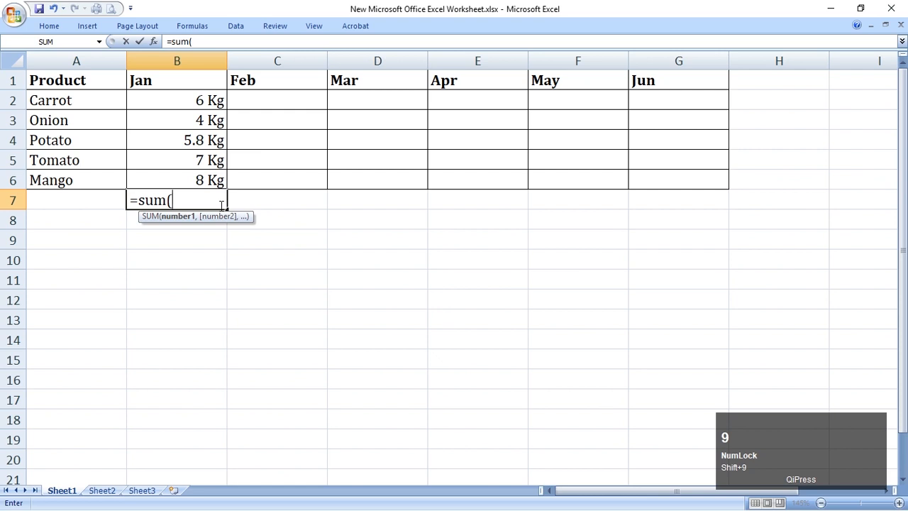
left_click_drag(190, 97, 202, 181)
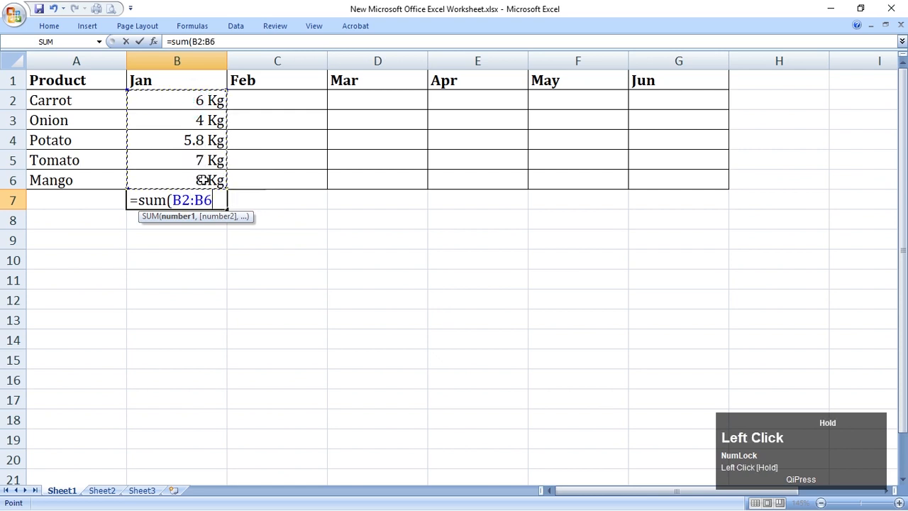
type(")")
key("Return")
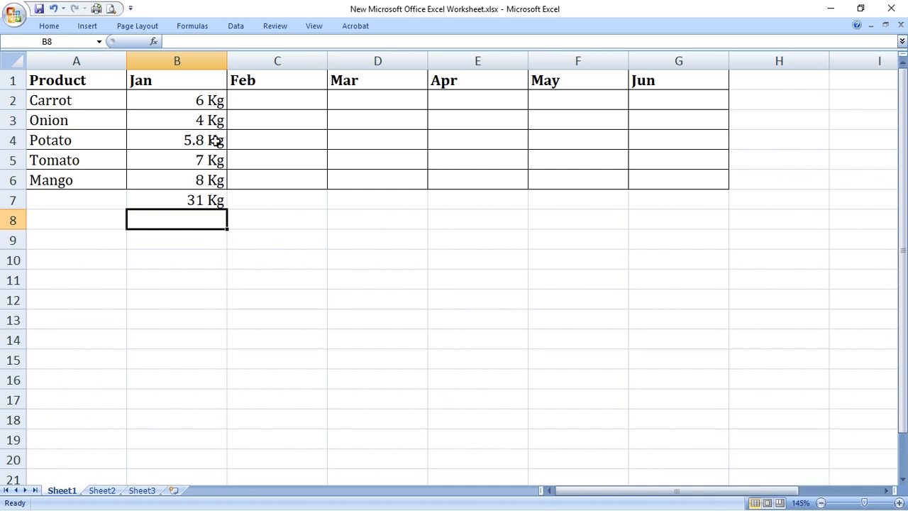
left_click(205, 202)
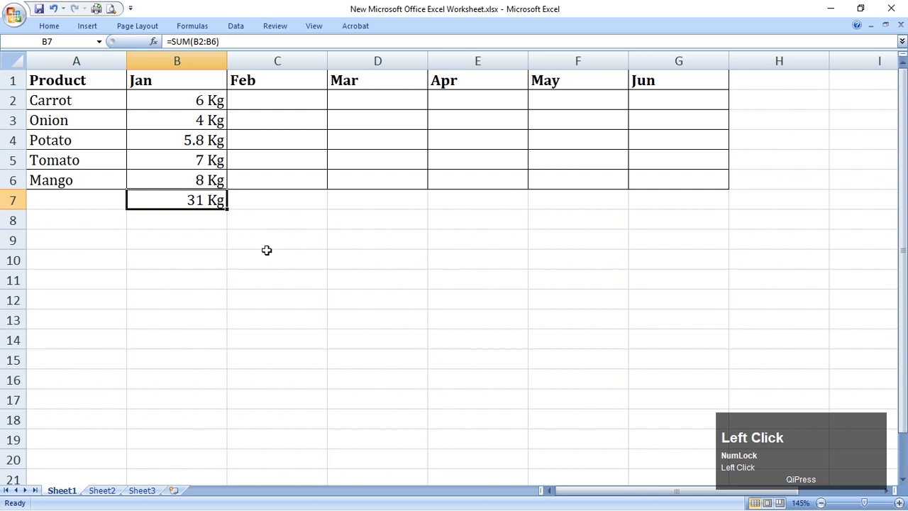
left_click(273, 255)
left_click(200, 182)
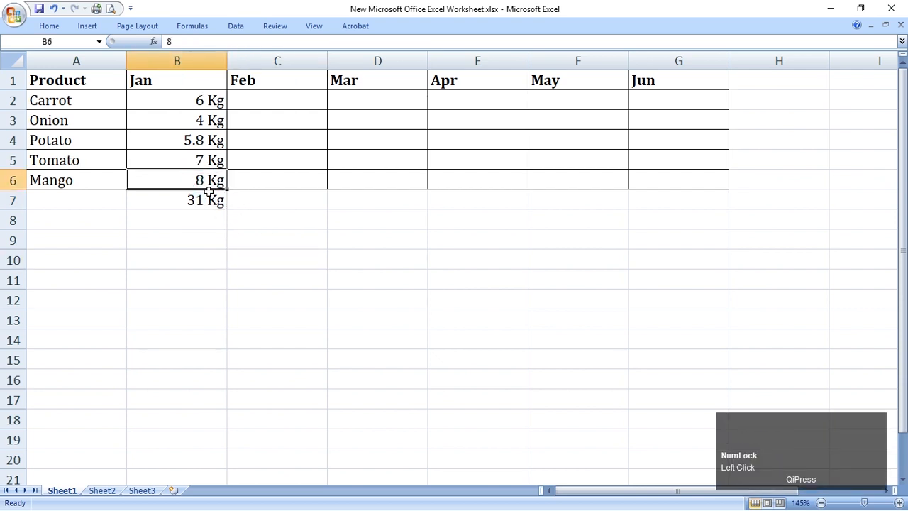
Apply the custom number format 0 "Lit" to the Feb through Jun quantity cells C2:G6
left_click_drag(314, 102, 314, 186)
left_click_drag(290, 101, 642, 174)
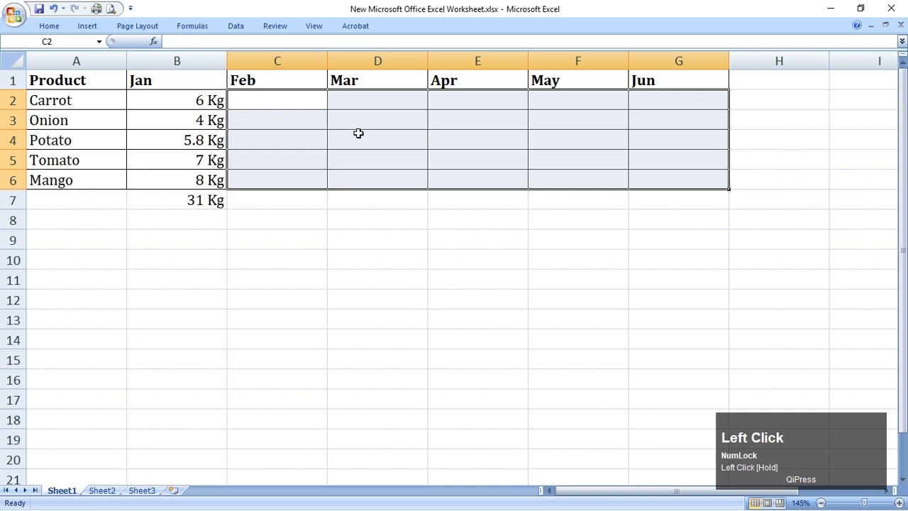
key("ctrl+1")
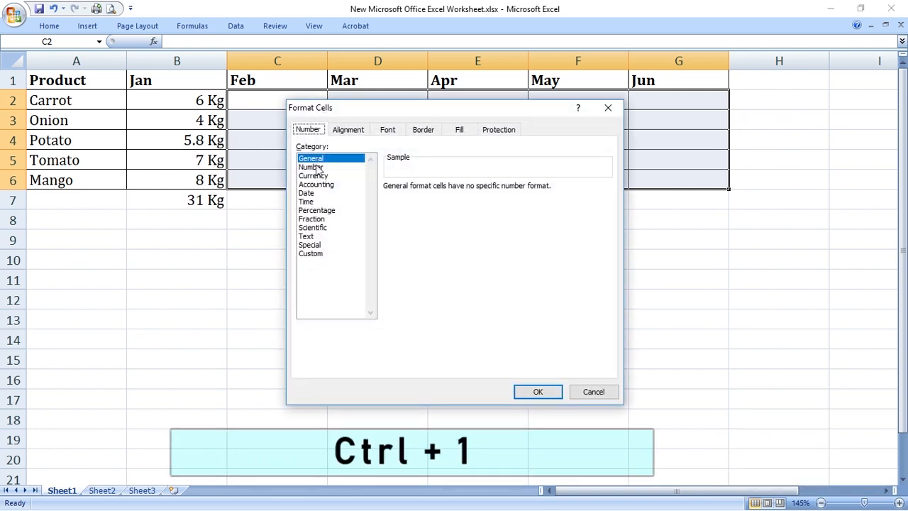
left_click(314, 255)
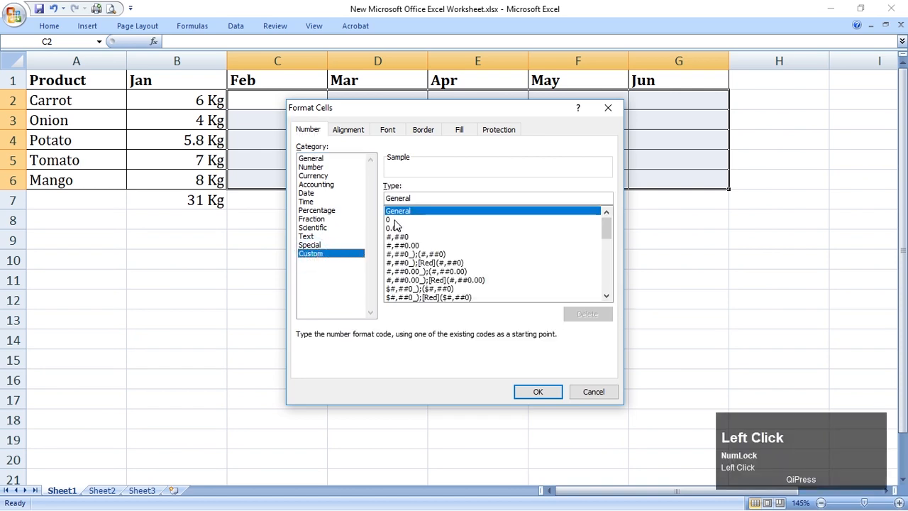
left_click(396, 220)
left_click(420, 199)
type("\"")
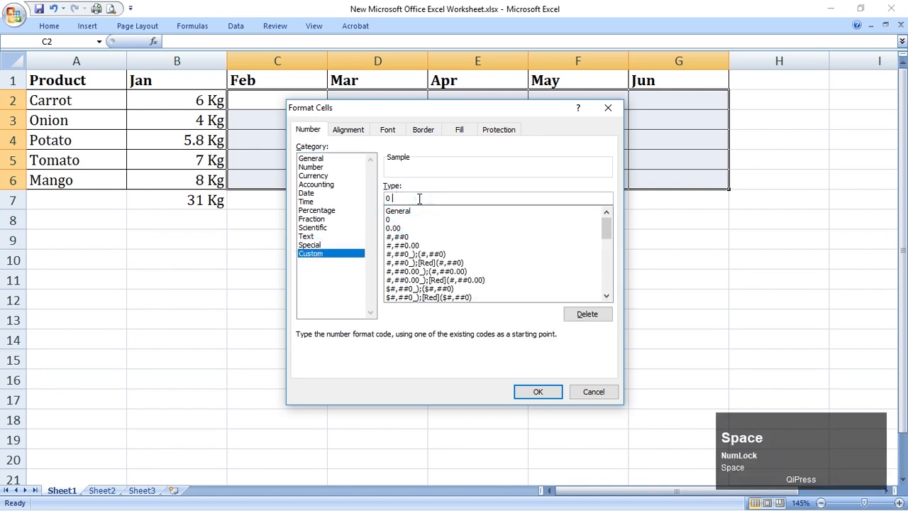
type("Li")
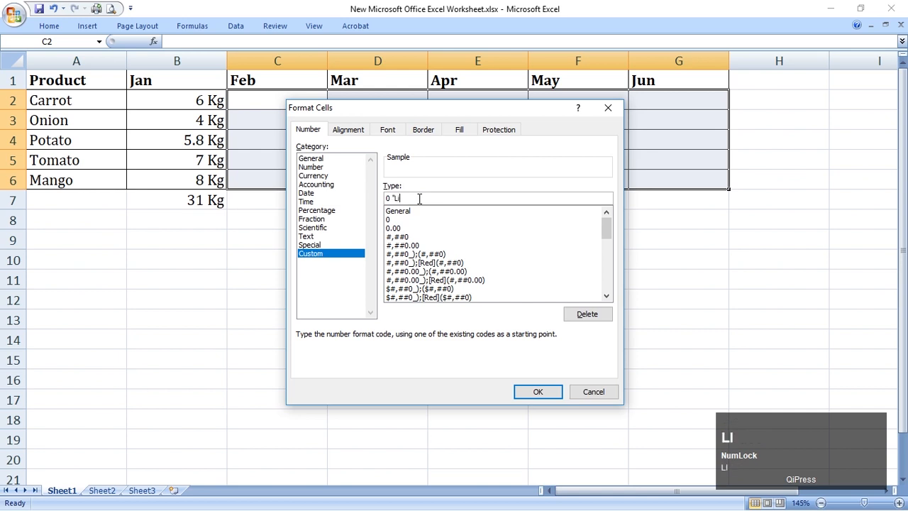
type("t\"")
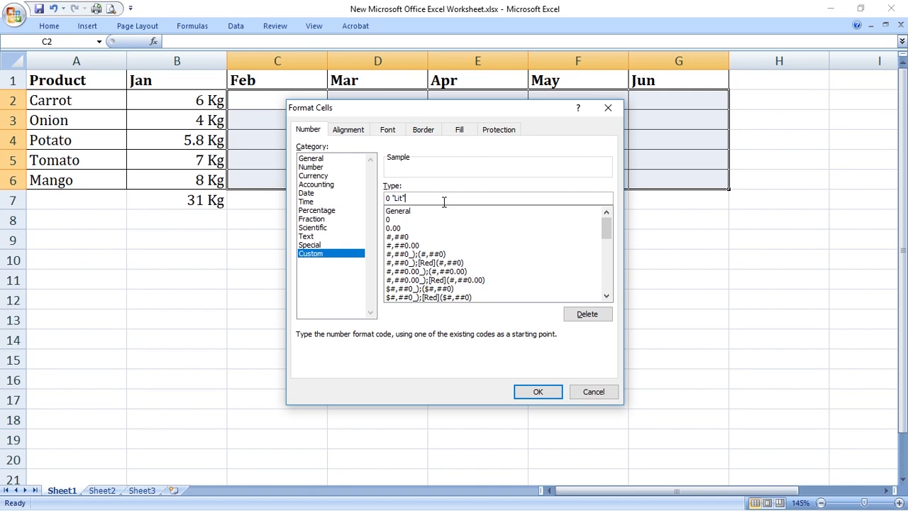
key("Return")
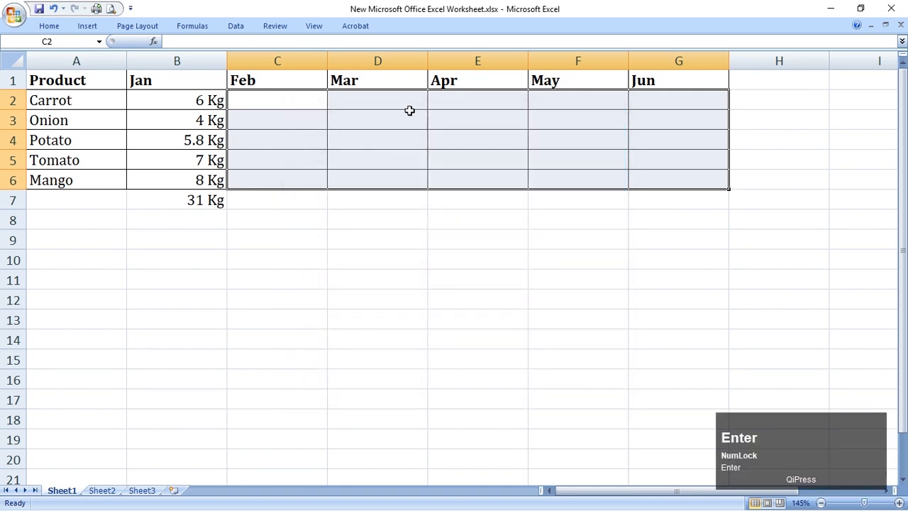
Enter the Mar quantities 65, 89 and 74 in cells D2 to D4
left_click(406, 105)
type("65")
key("Return")
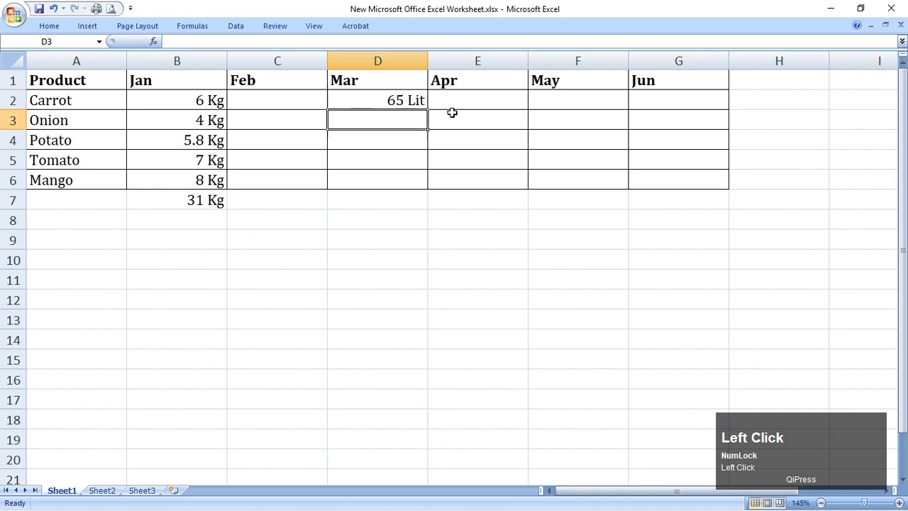
type("89")
key("Return")
type("74")
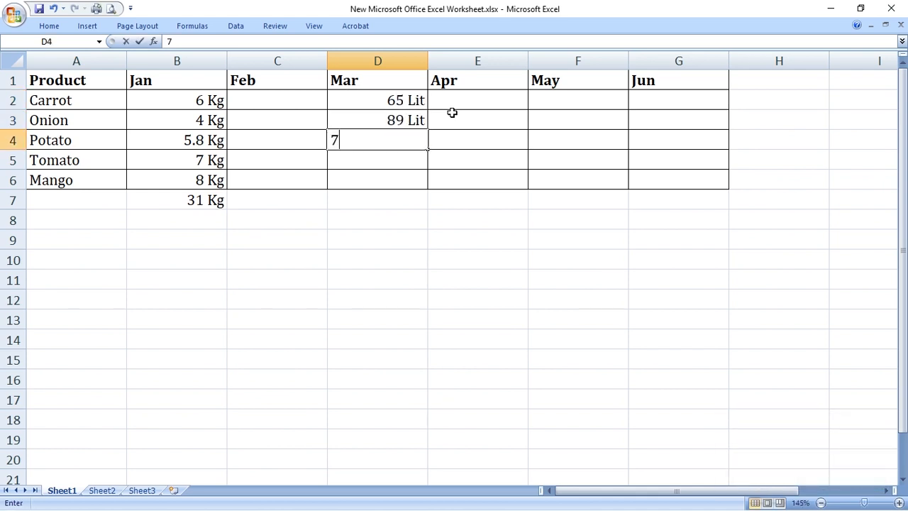
key("Return")
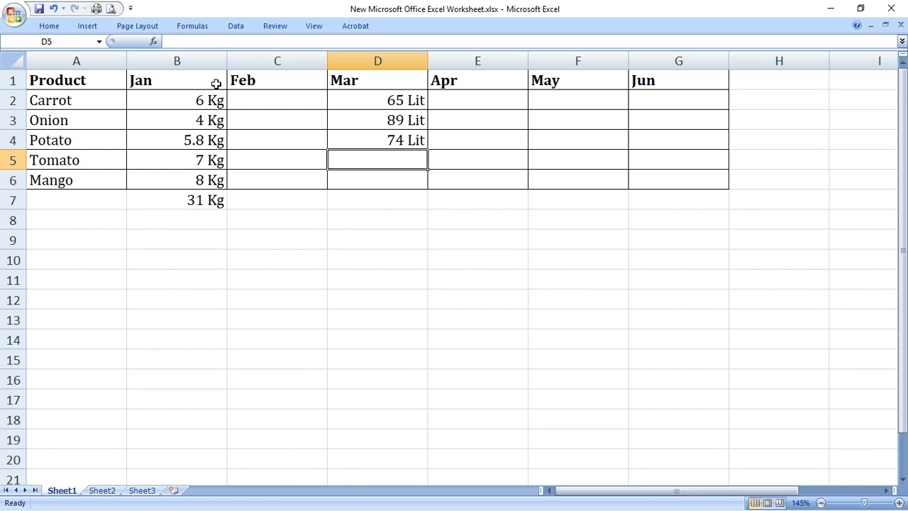
Turn off ribbon minimizing so that the commands stay displayed above the sheet
left_click(193, 25)
right_click(237, 97)
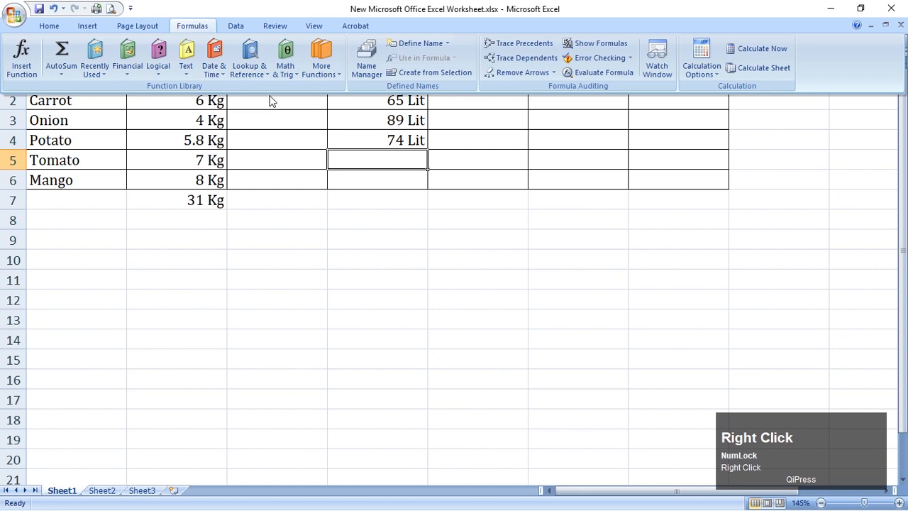
right_click(269, 97)
left_click(307, 142)
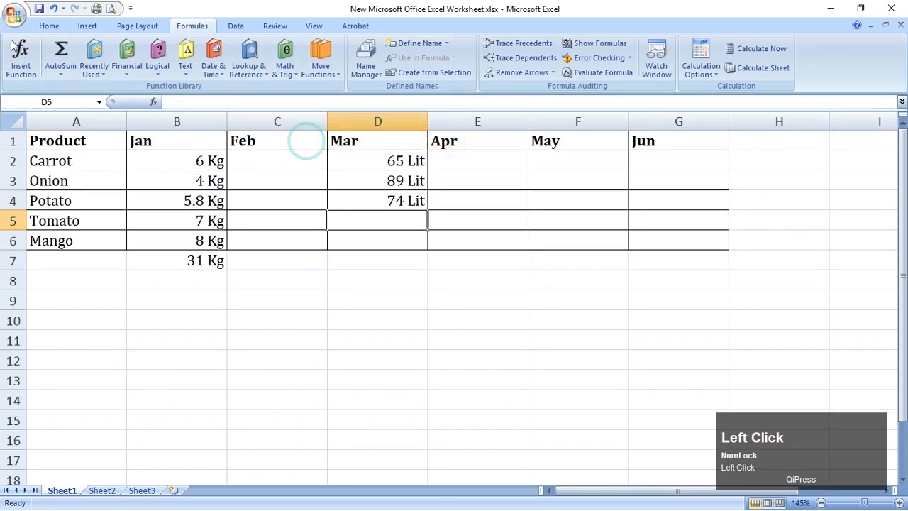
Bring up the list of number formats for the empty cell C9 and look through its choices
left_click(49, 25)
left_click(325, 297)
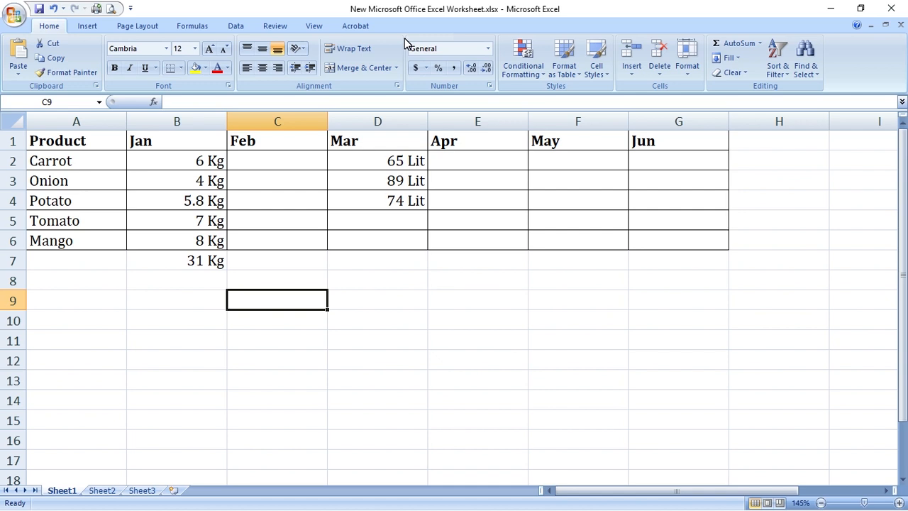
left_click(488, 48)
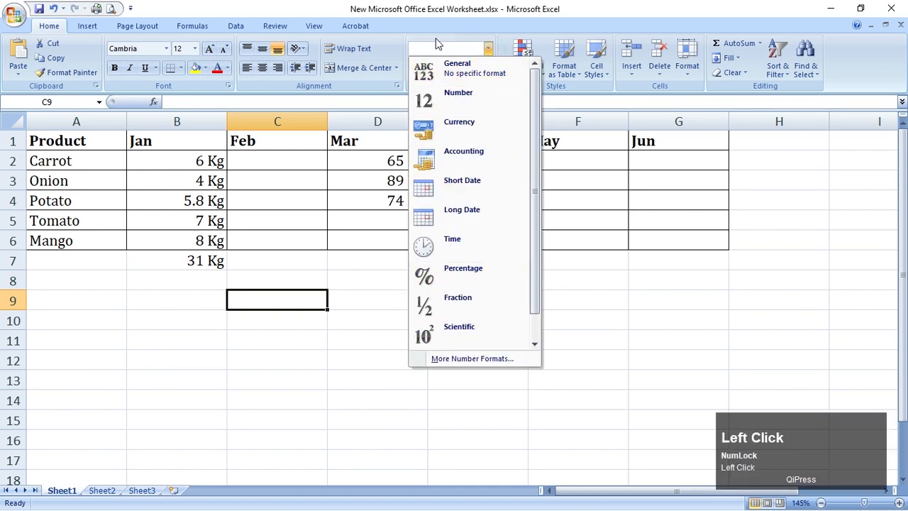
scroll(431, 274, "down", 1)
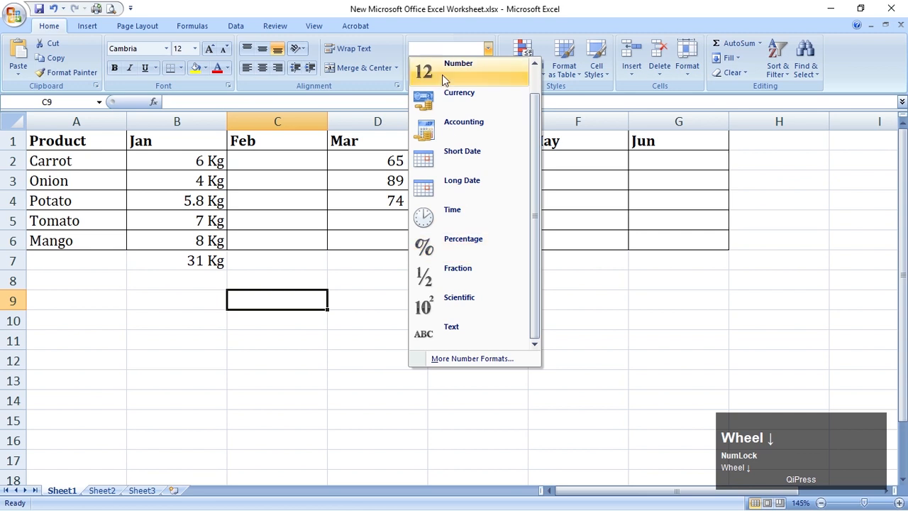